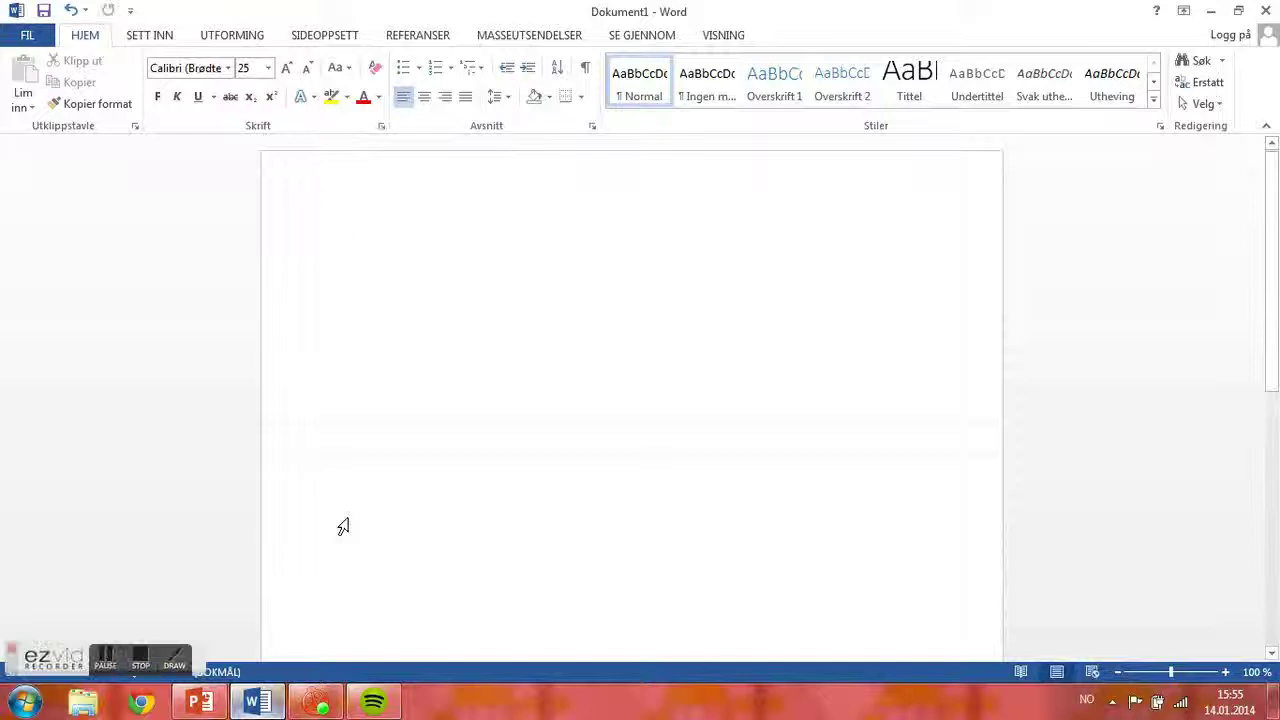
- In Word, type a greeting note and 'Bare tulla!:D', then delete the first paragraph
{"action": "type", "text": "Hei"}
{"action": "type", "text": " dag skaljeg vise dere "}
{"action": "type", "text": "noe"}
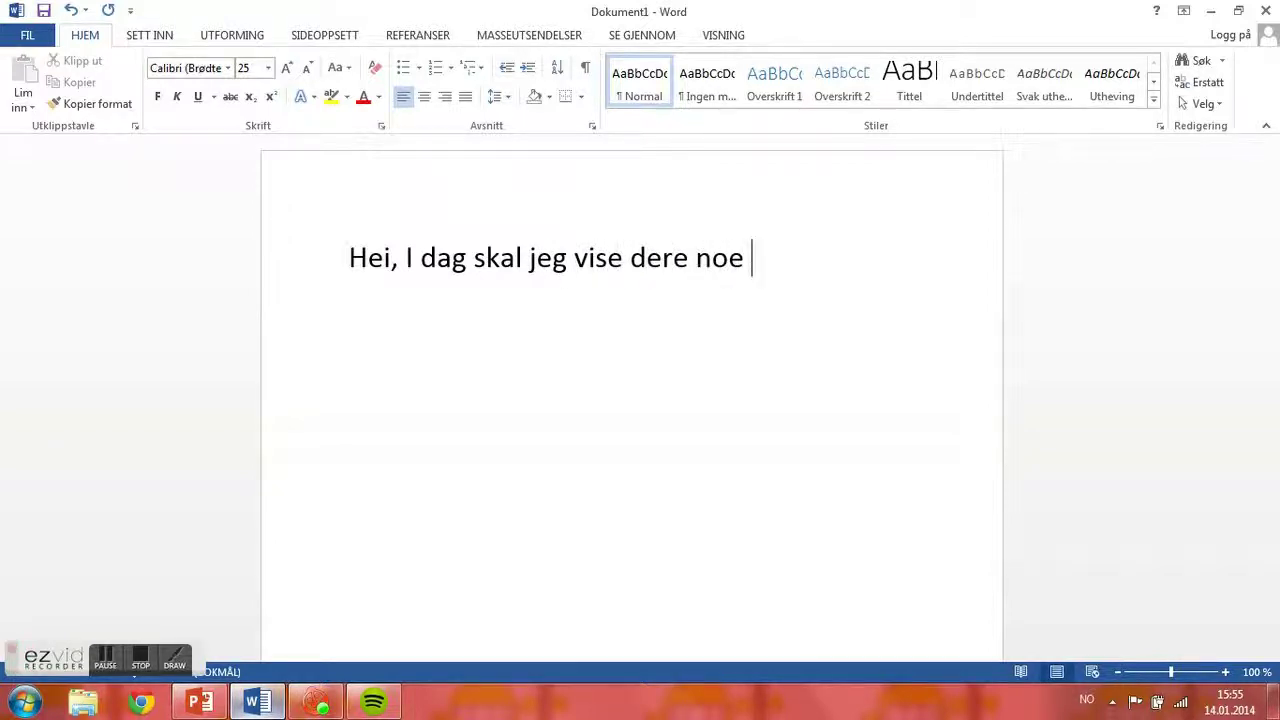
{"action": "type", "text": " kult, men det er "}
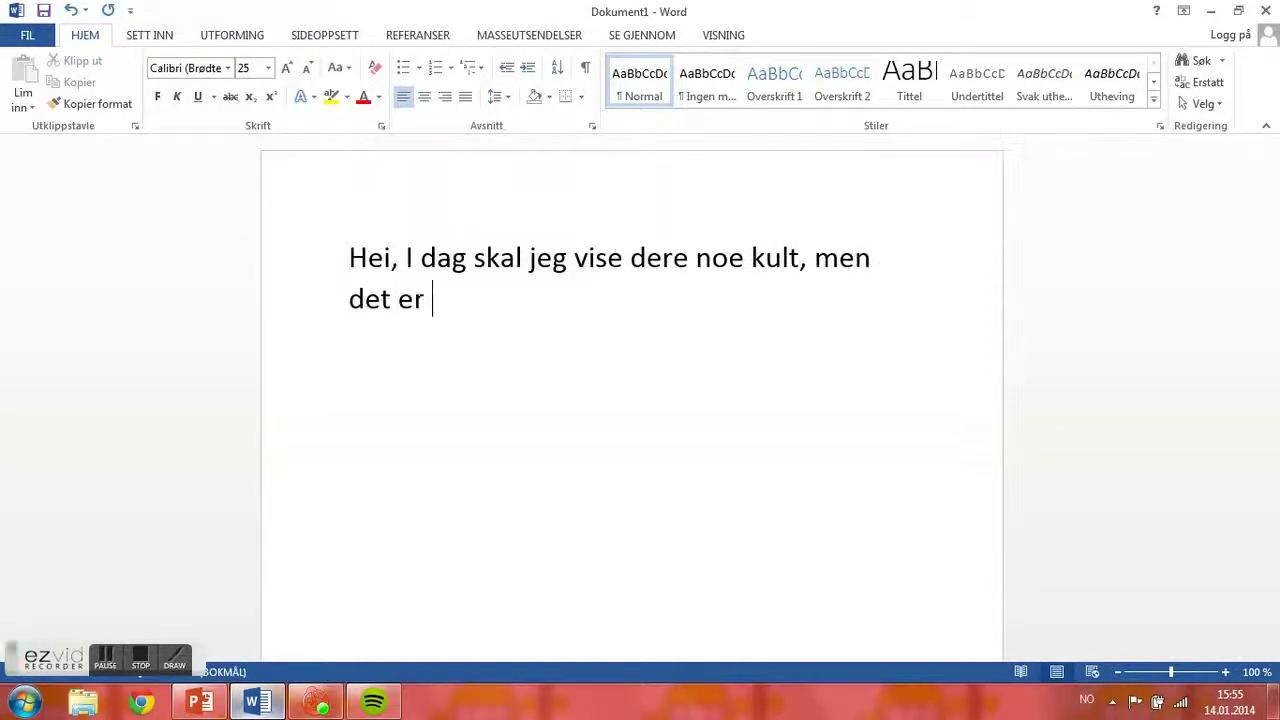
{"action": "type", "text": "hemmeligså ikek"}
{"action": "key", "text": "BackSpace"}
{"action": "key", "text": "BackSpace"}
{"action": "key", "text": "BackSpace"}
{"action": "key", "text": "BackSpace"}
{"action": "type", "text": "ke vis det til noen venner..."}
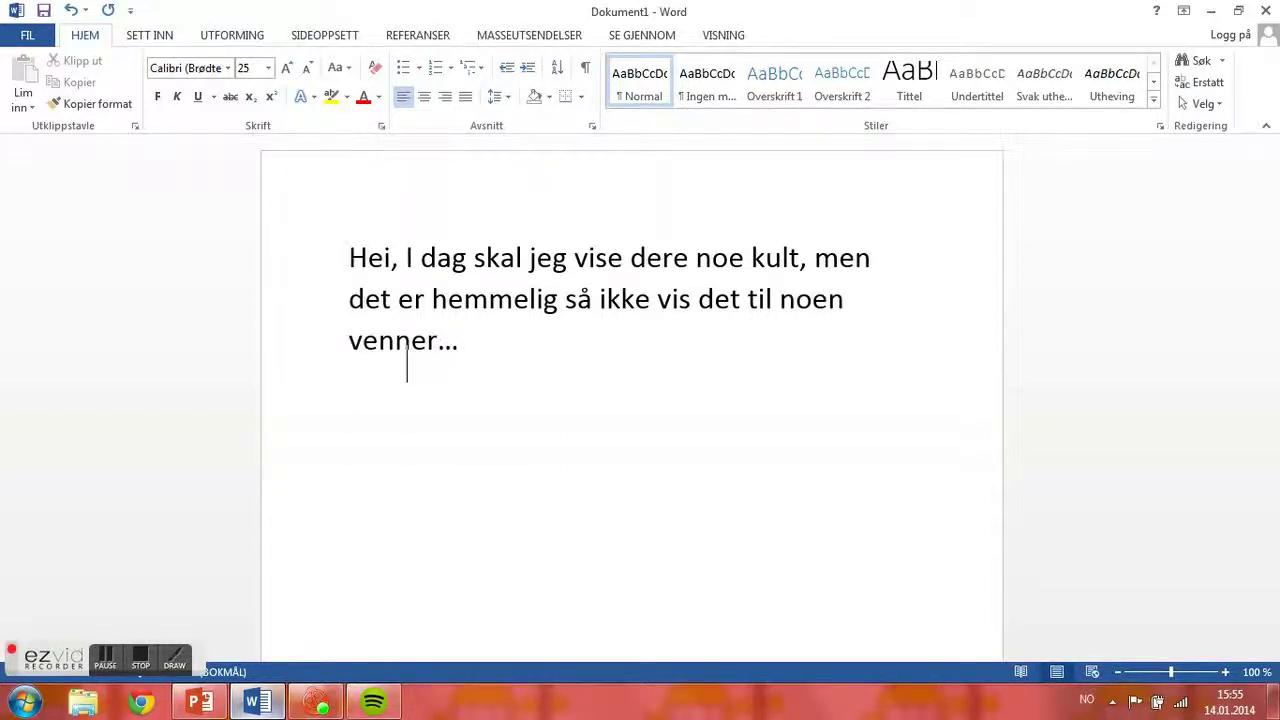
{"action": "key", "text": "Return"}
{"action": "type", "text": "Bare tulla!:D"}
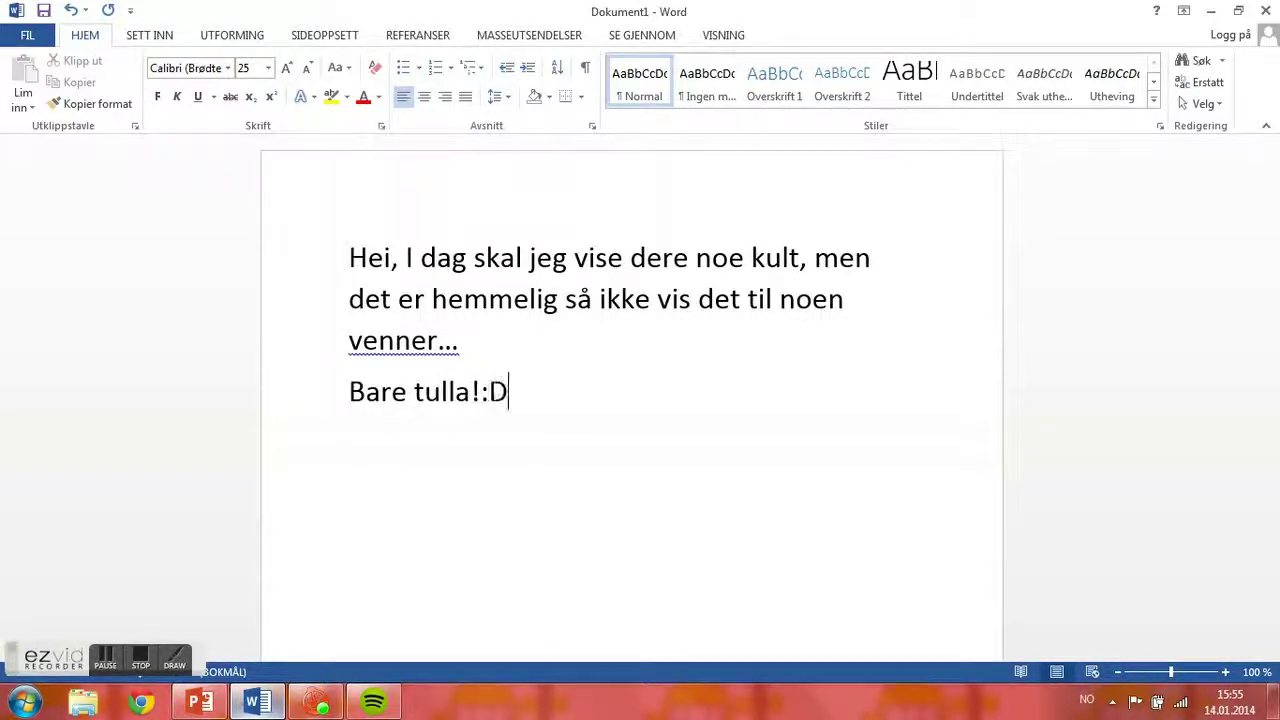
{"action": "left_click", "coordinate": [349, 258]}
{"action": "left_click_drag", "start_coordinate": [459, 297], "coordinate": [569, 388]}
{"action": "key", "text": "BackSpace"}
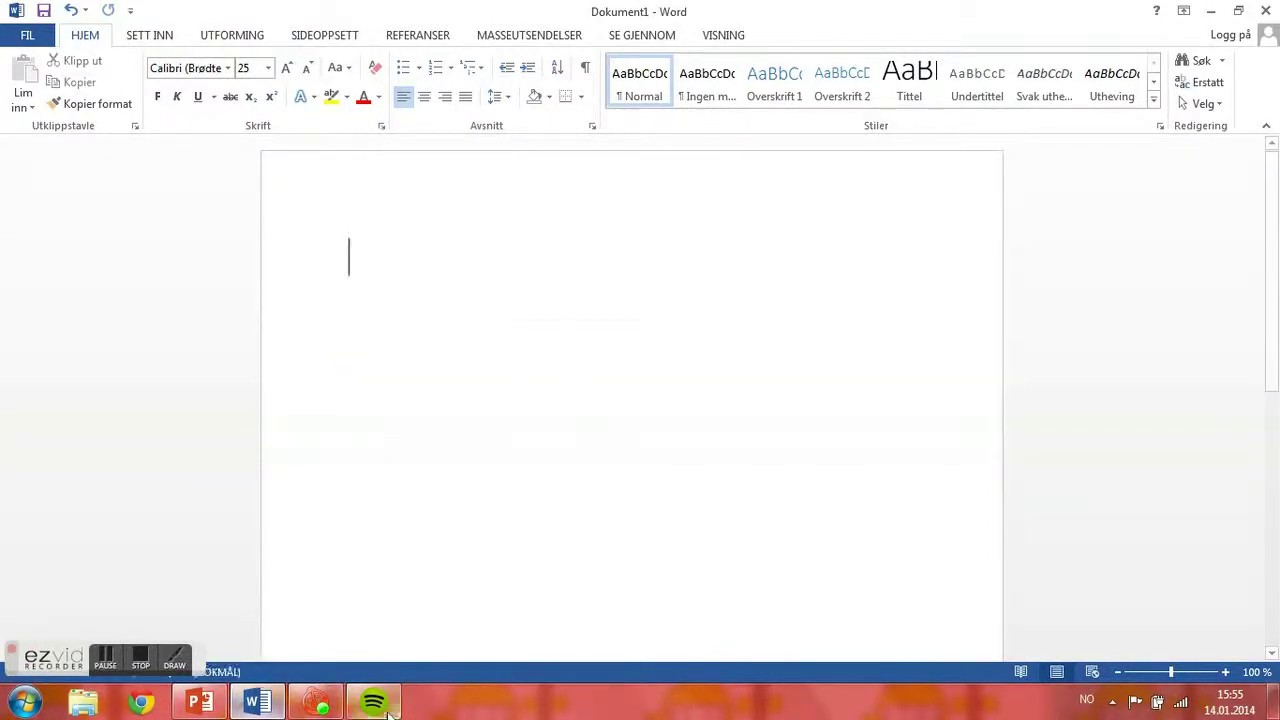
- Delete the title and subtitle placeholders from the PowerPoint slide
{"action": "left_click", "coordinate": [218, 708]}
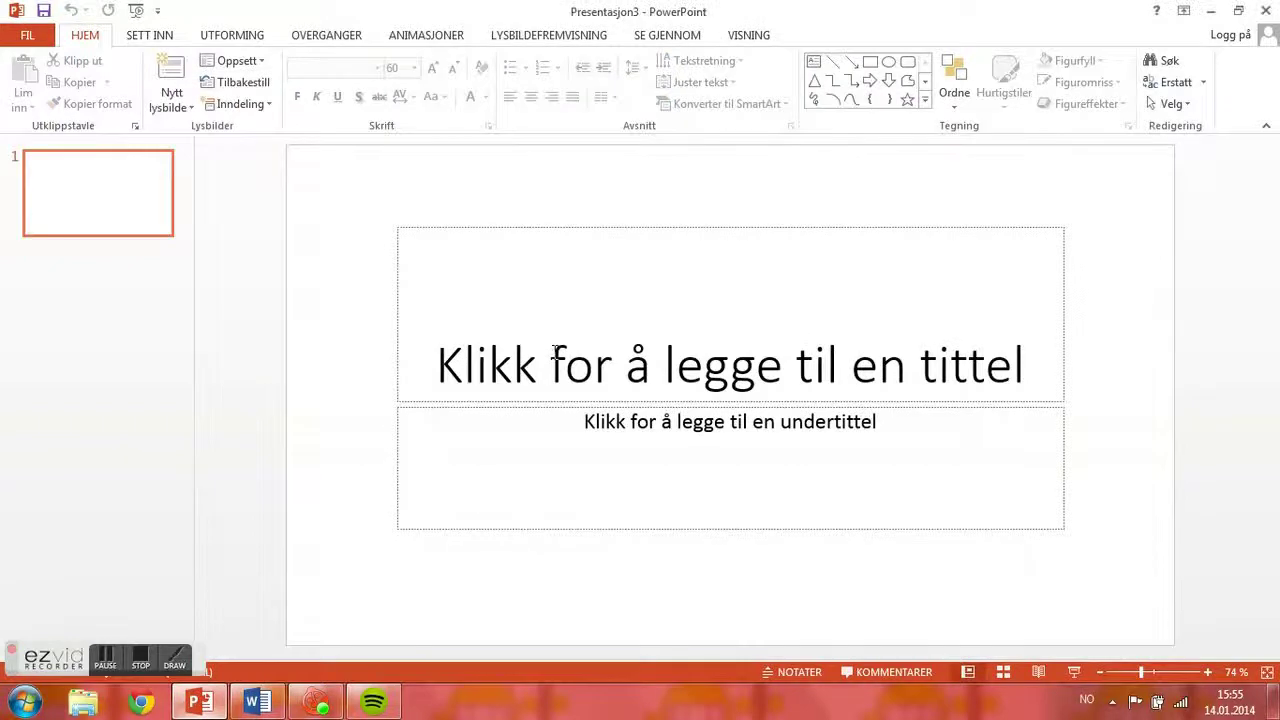
{"action": "left_click", "coordinate": [735, 264]}
{"action": "left_click", "coordinate": [977, 230]}
{"action": "key", "text": "Delete"}
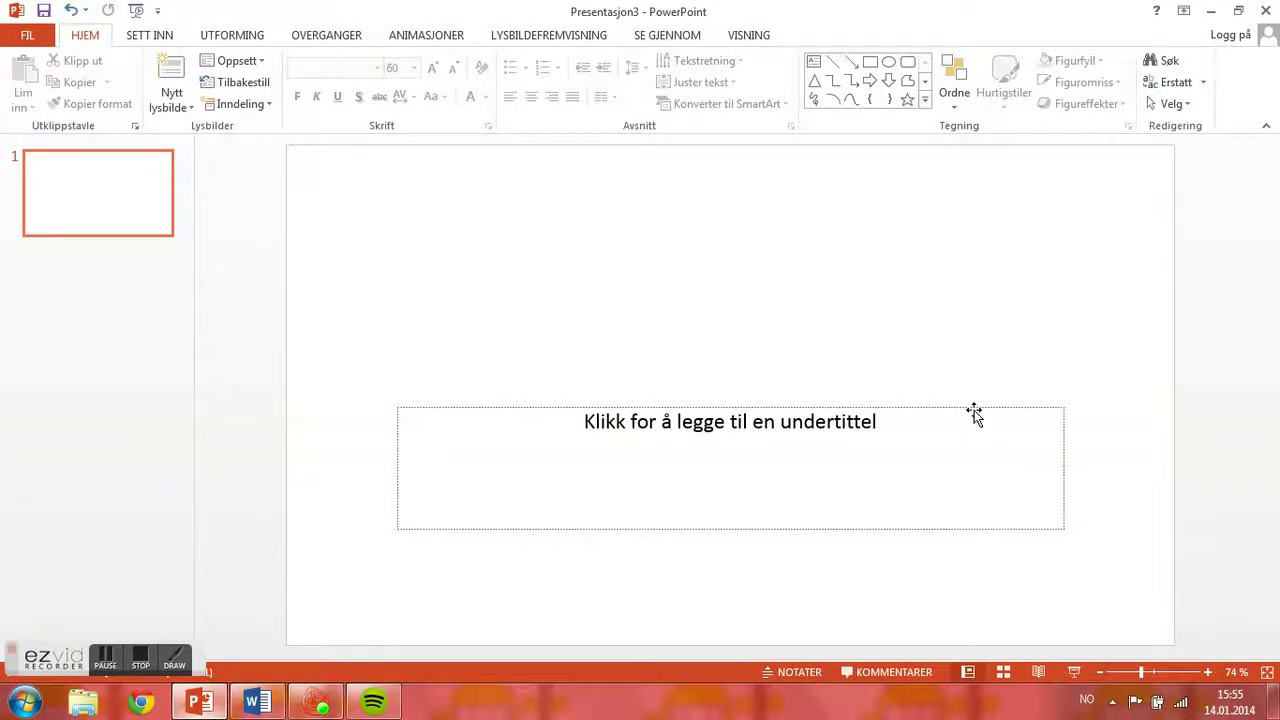
{"action": "left_click", "coordinate": [975, 413]}
{"action": "key", "text": "Delete"}
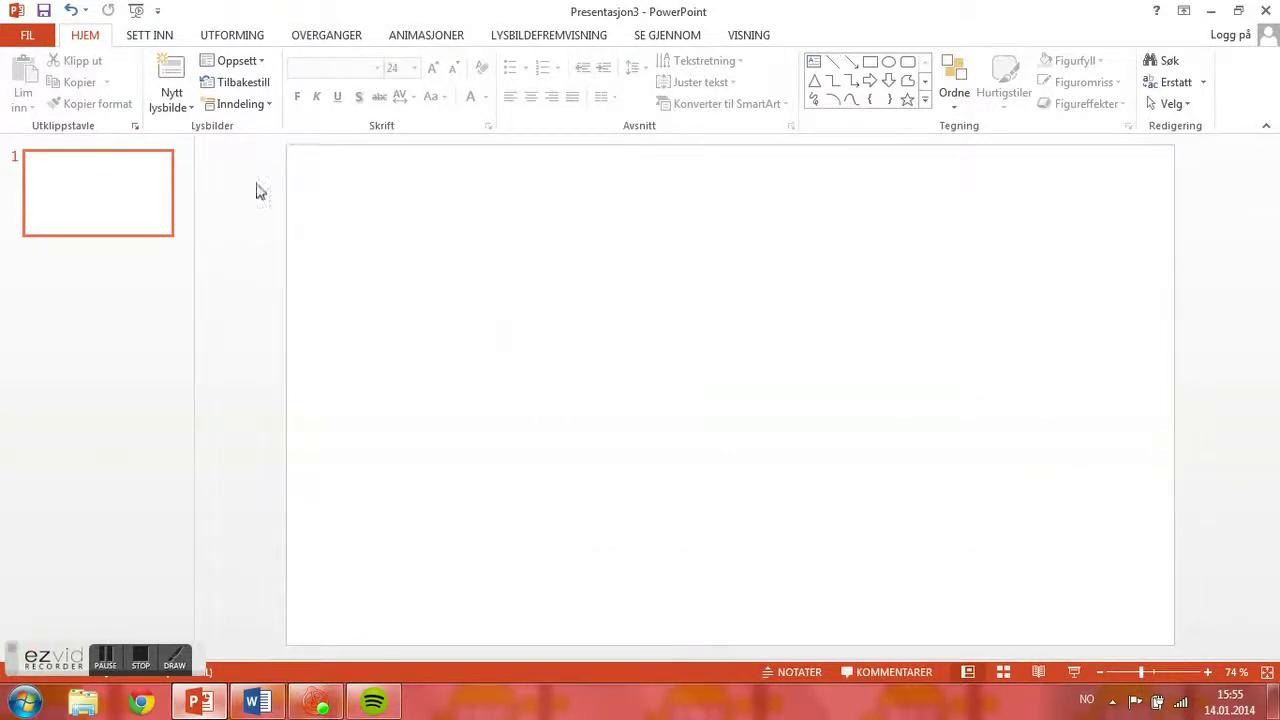
- Draw a rectangle across the bottom of the slide and fill it black
{"action": "left_click", "coordinate": [141, 37]}
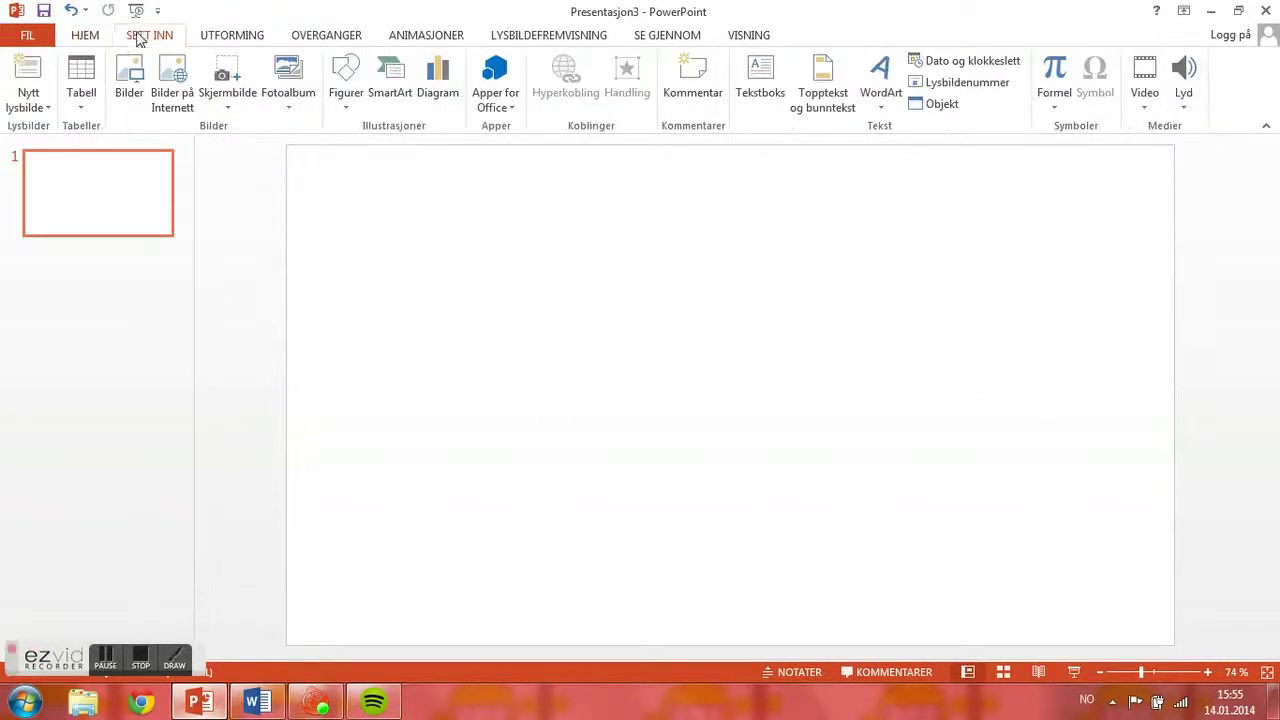
{"action": "left_click", "coordinate": [358, 88]}
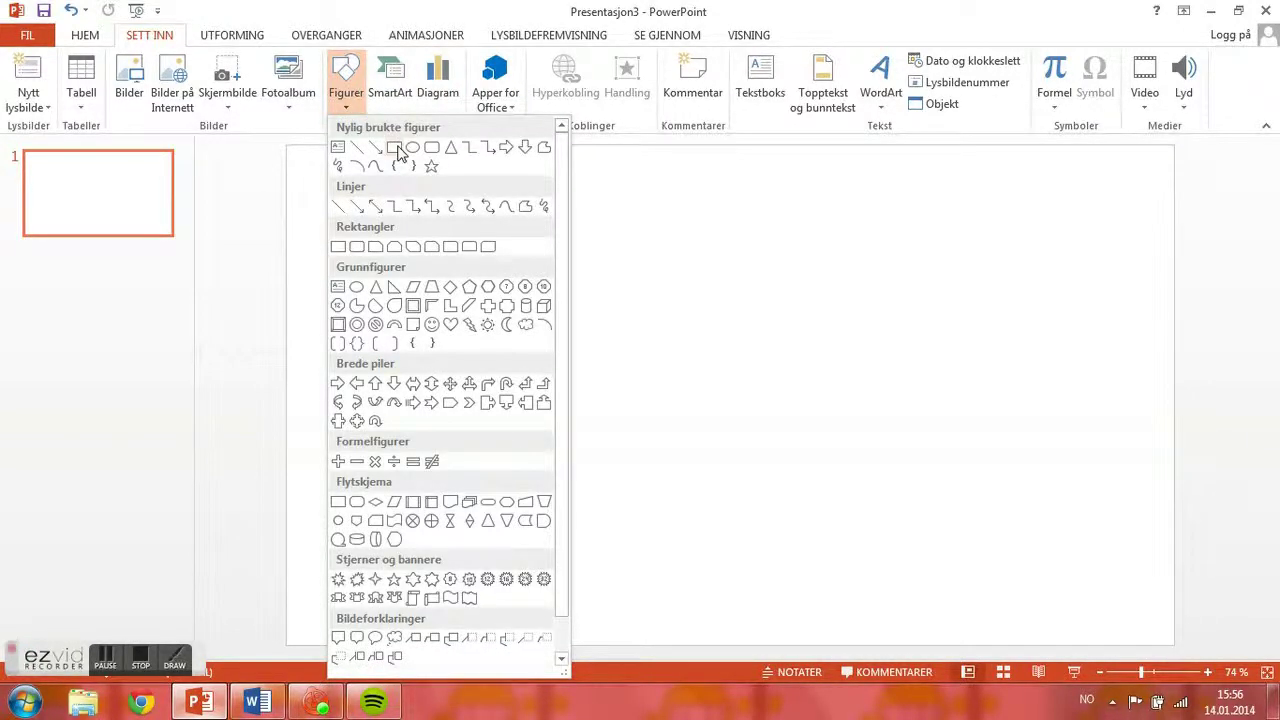
{"action": "left_click", "coordinate": [396, 148]}
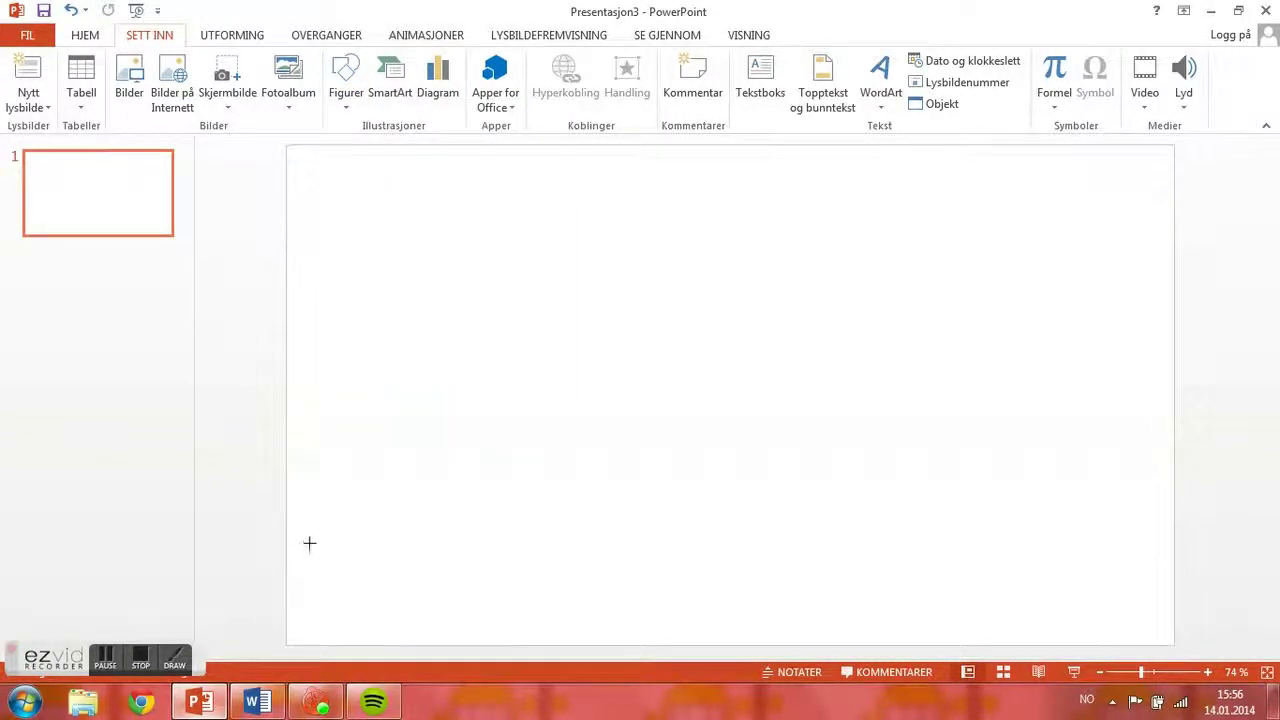
{"action": "mouse_move", "coordinate": [303, 531]}
{"action": "left_mouse_down"}
{"action": "mouse_move", "coordinate": [1191, 656]}
{"action": "mouse_move", "coordinate": [1176, 647]}
{"action": "left_mouse_up"}
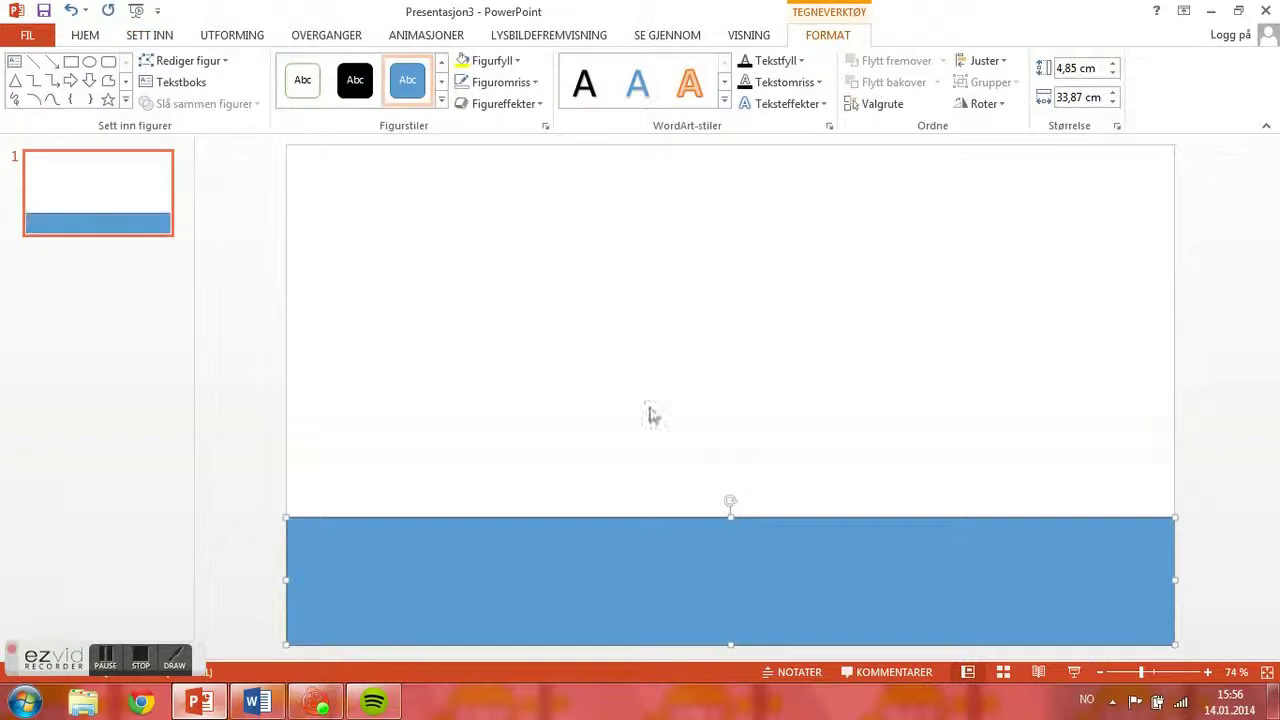
{"action": "left_click", "coordinate": [517, 61]}
{"action": "left_click", "coordinate": [477, 166]}
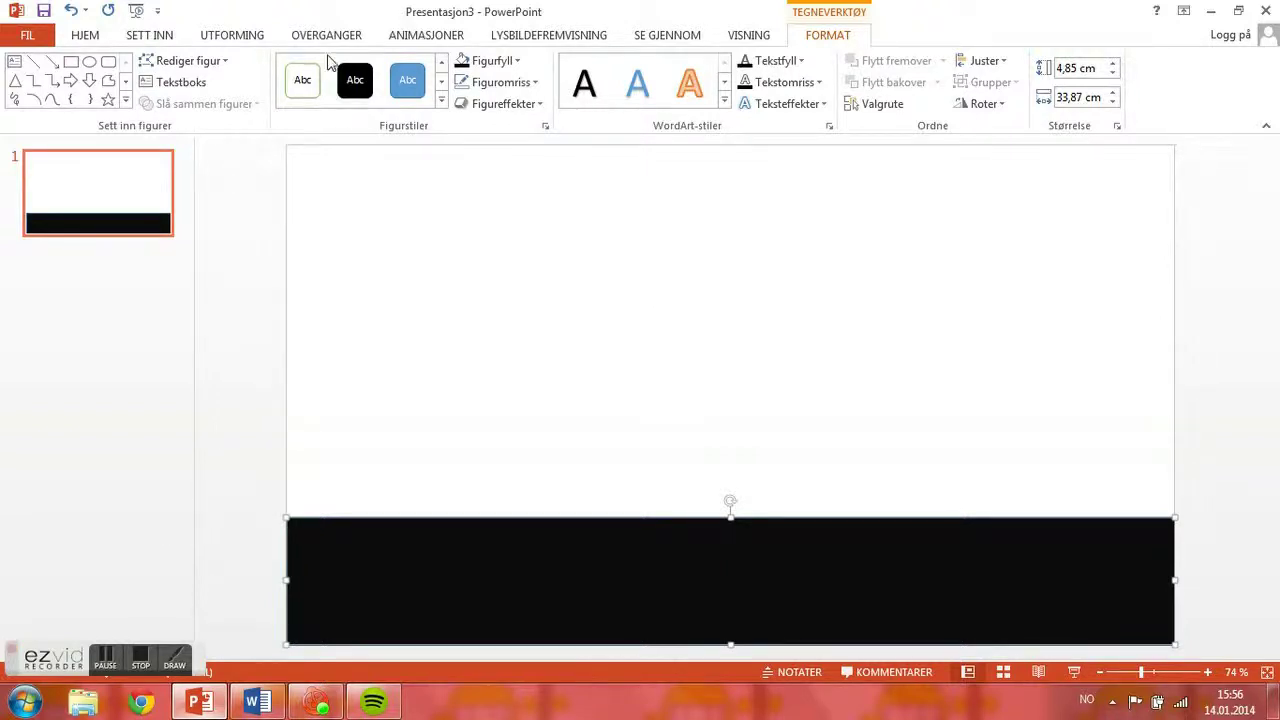
- Apply the black background variant, add a white middle stripe, and draw the first road dash
{"action": "left_click", "coordinate": [226, 38]}
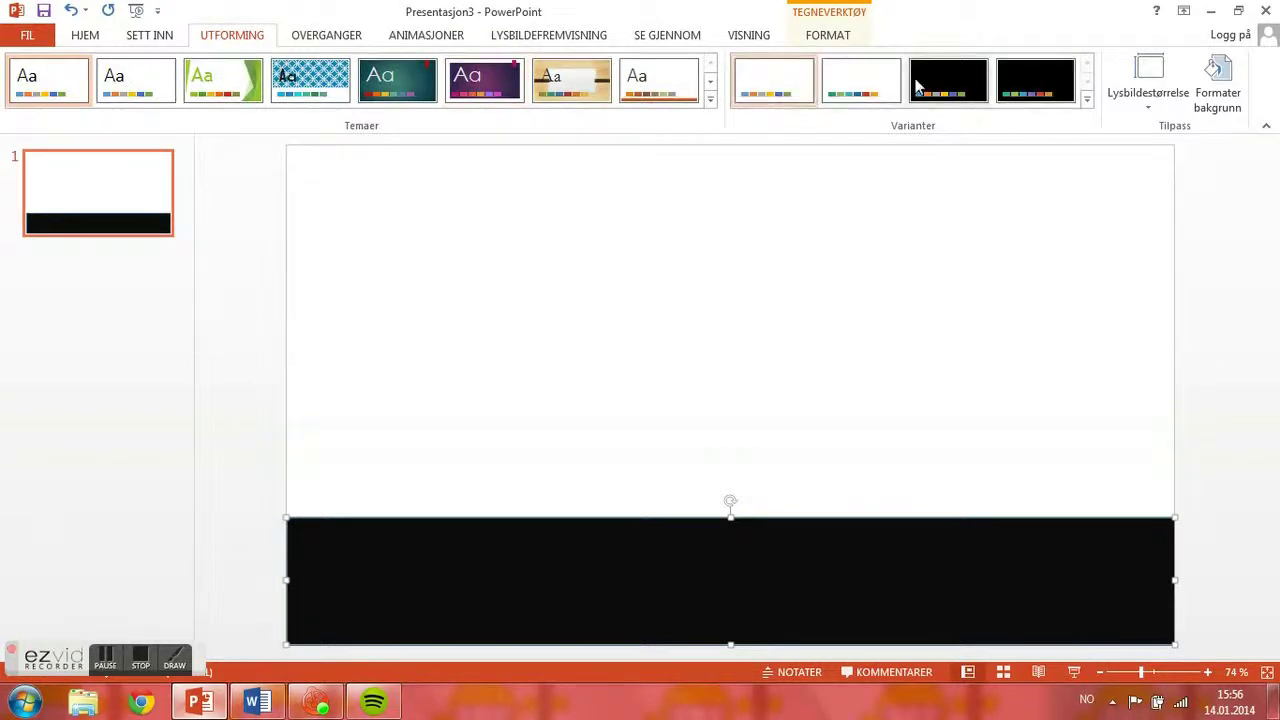
{"action": "left_click", "coordinate": [955, 95]}
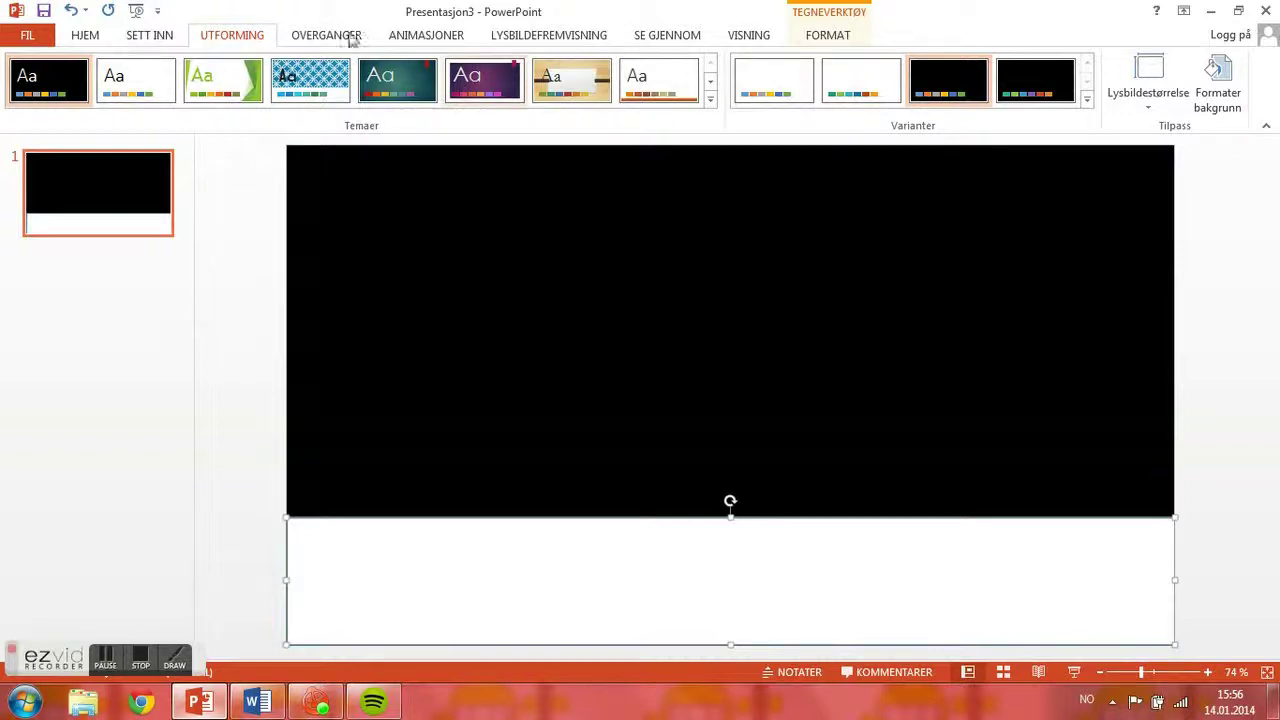
{"action": "left_click", "coordinate": [148, 37]}
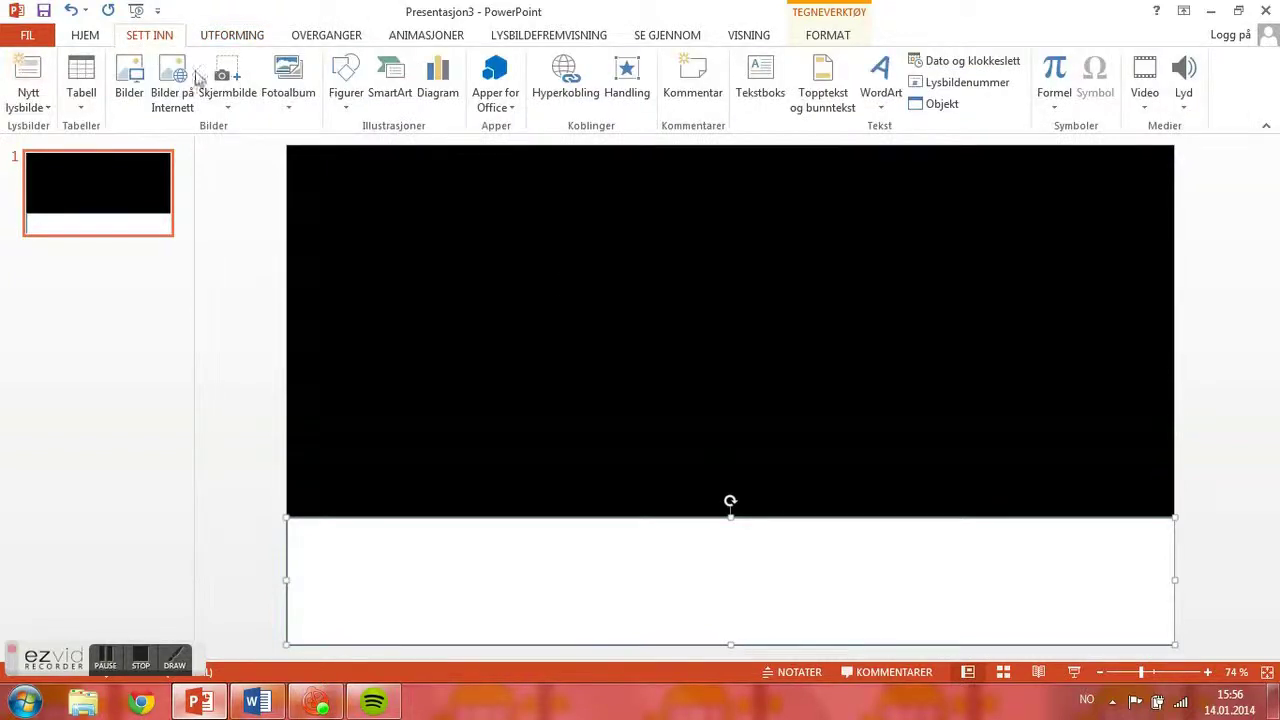
{"action": "left_click", "coordinate": [348, 98]}
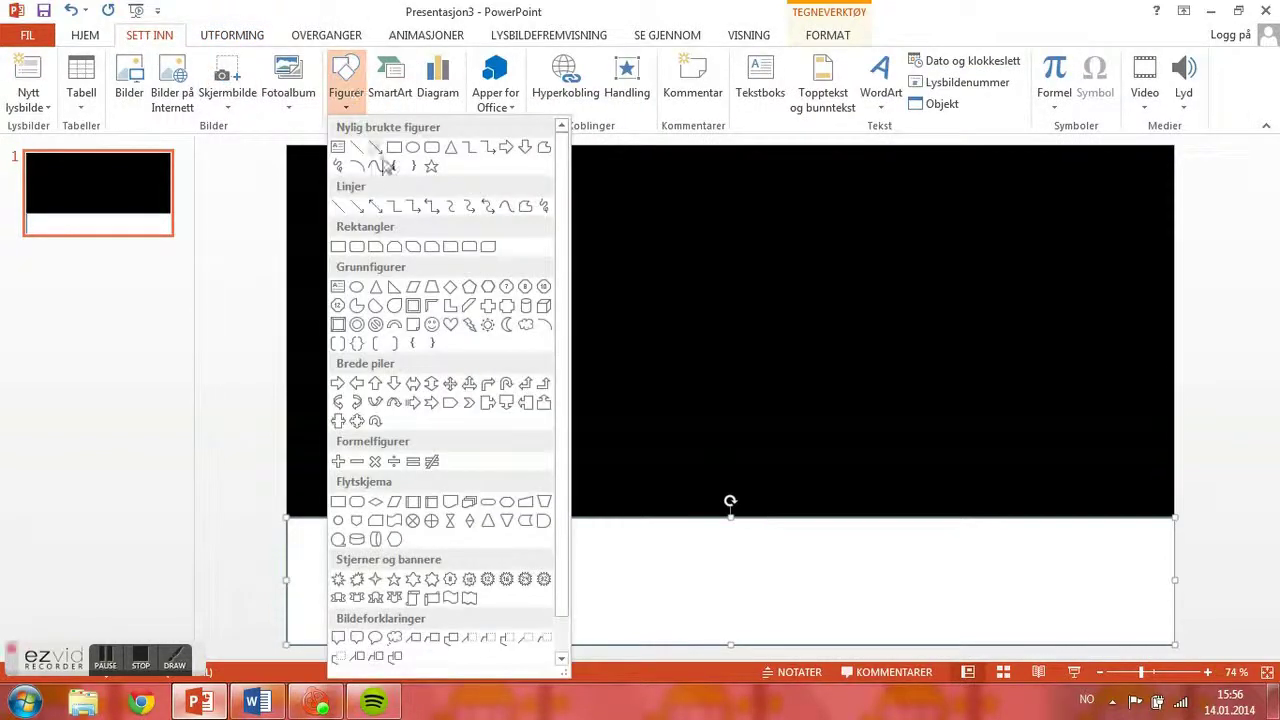
{"action": "left_click", "coordinate": [394, 148]}
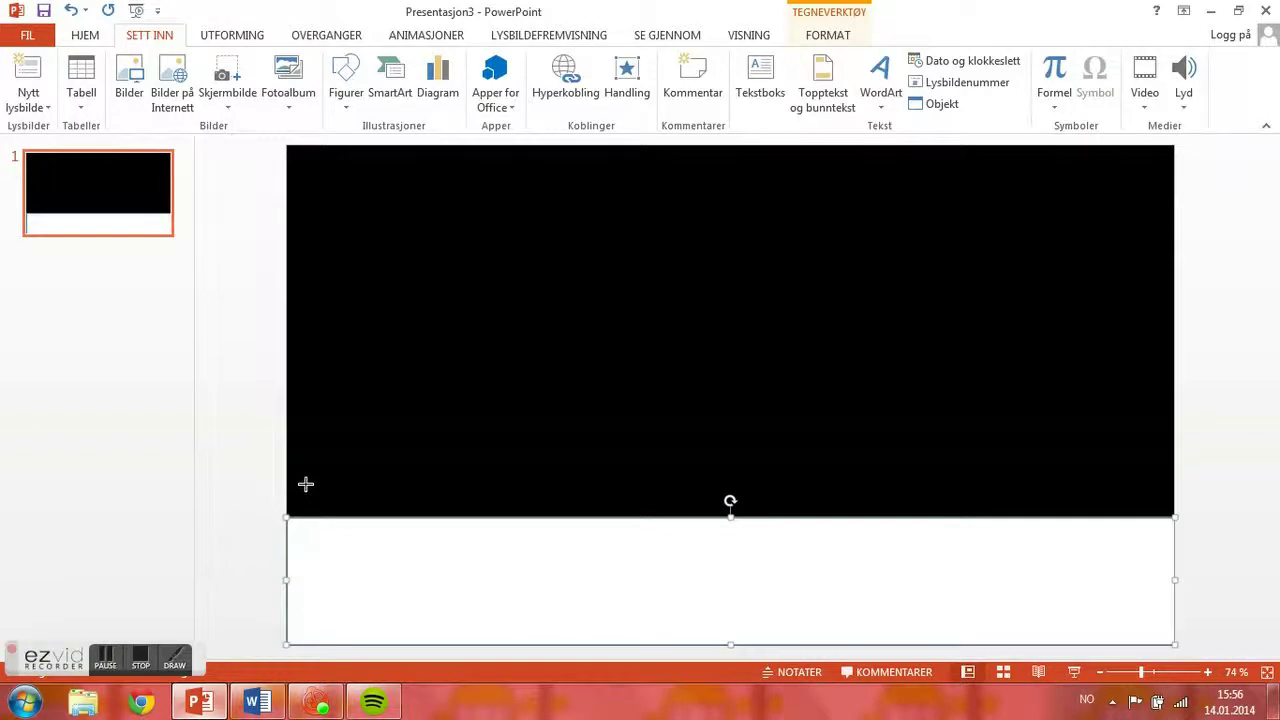
{"action": "mouse_move", "coordinate": [304, 480]}
{"action": "left_mouse_down"}
{"action": "mouse_move", "coordinate": [1188, 352]}
{"action": "mouse_move", "coordinate": [1174, 340]}
{"action": "left_mouse_up"}
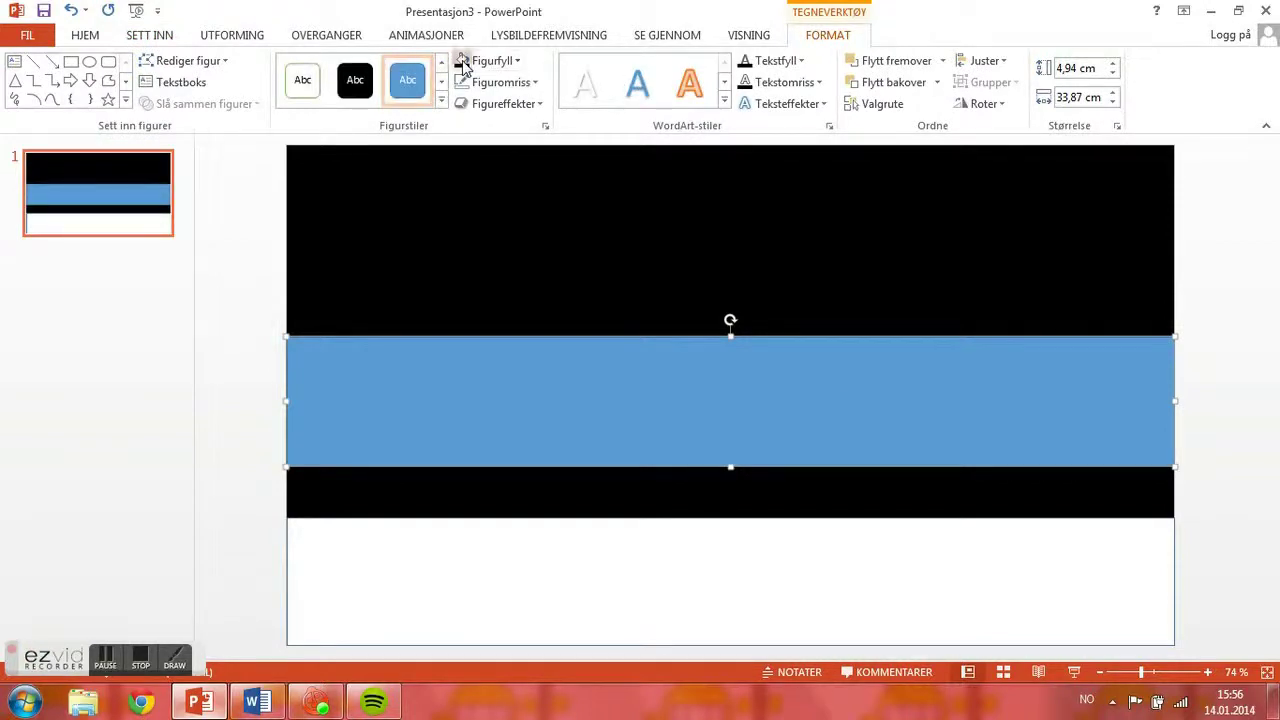
{"action": "left_click", "coordinate": [463, 62]}
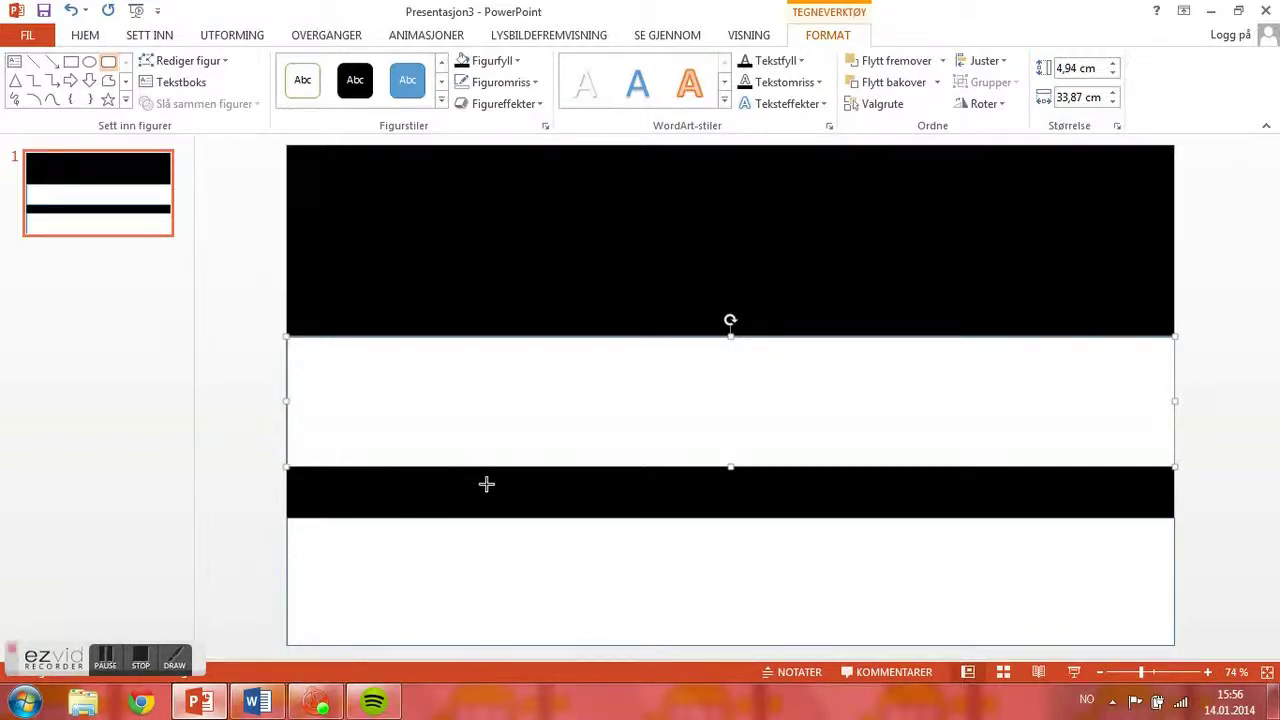
{"action": "mouse_move", "coordinate": [468, 467]}
{"action": "left_mouse_down"}
{"action": "mouse_move", "coordinate": [308, 531]}
{"action": "mouse_move", "coordinate": [294, 524]}
{"action": "left_mouse_up"}
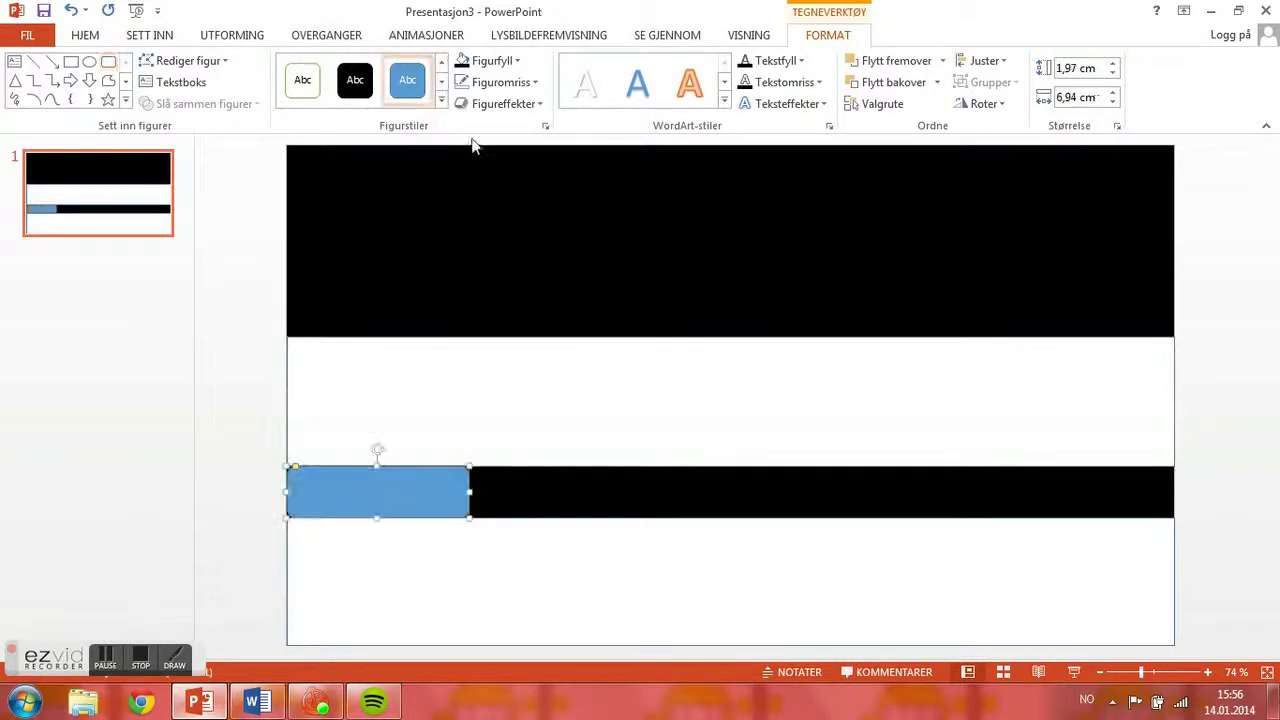
- Colour the first rounded dash yellow and add a second yellow dash beside it
{"action": "left_click", "coordinate": [514, 66]}
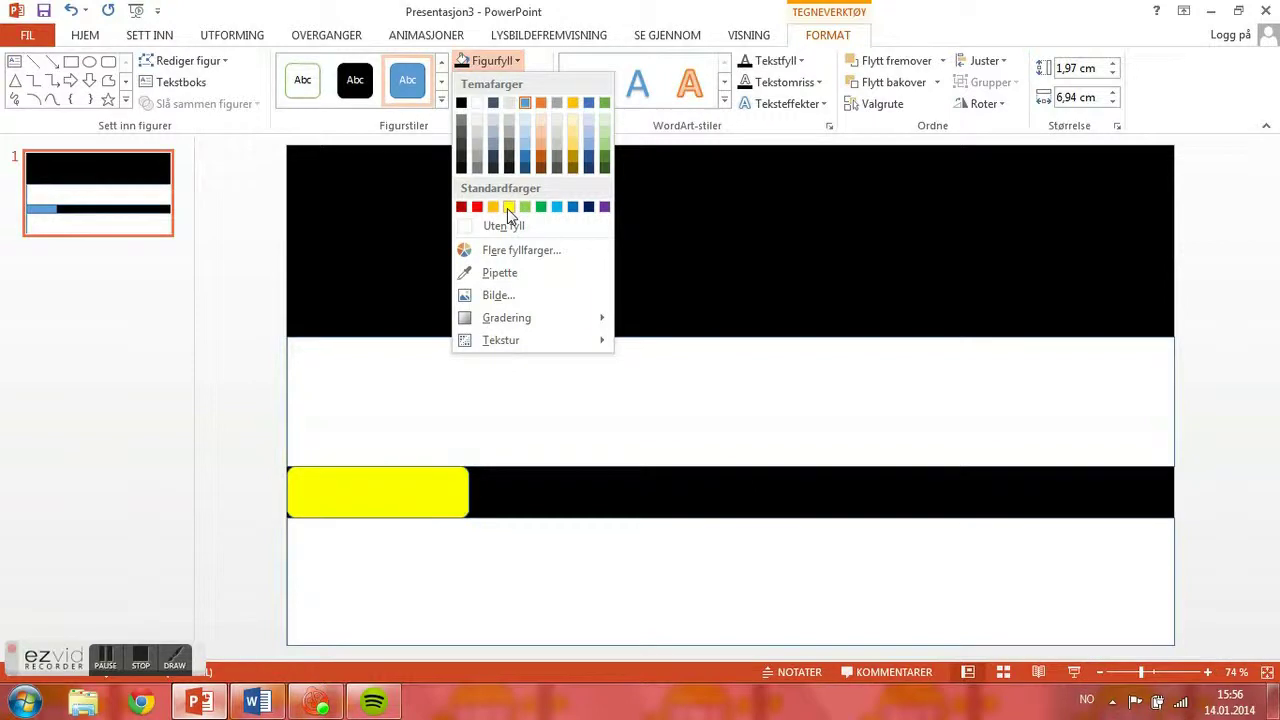
{"action": "left_click", "coordinate": [507, 208]}
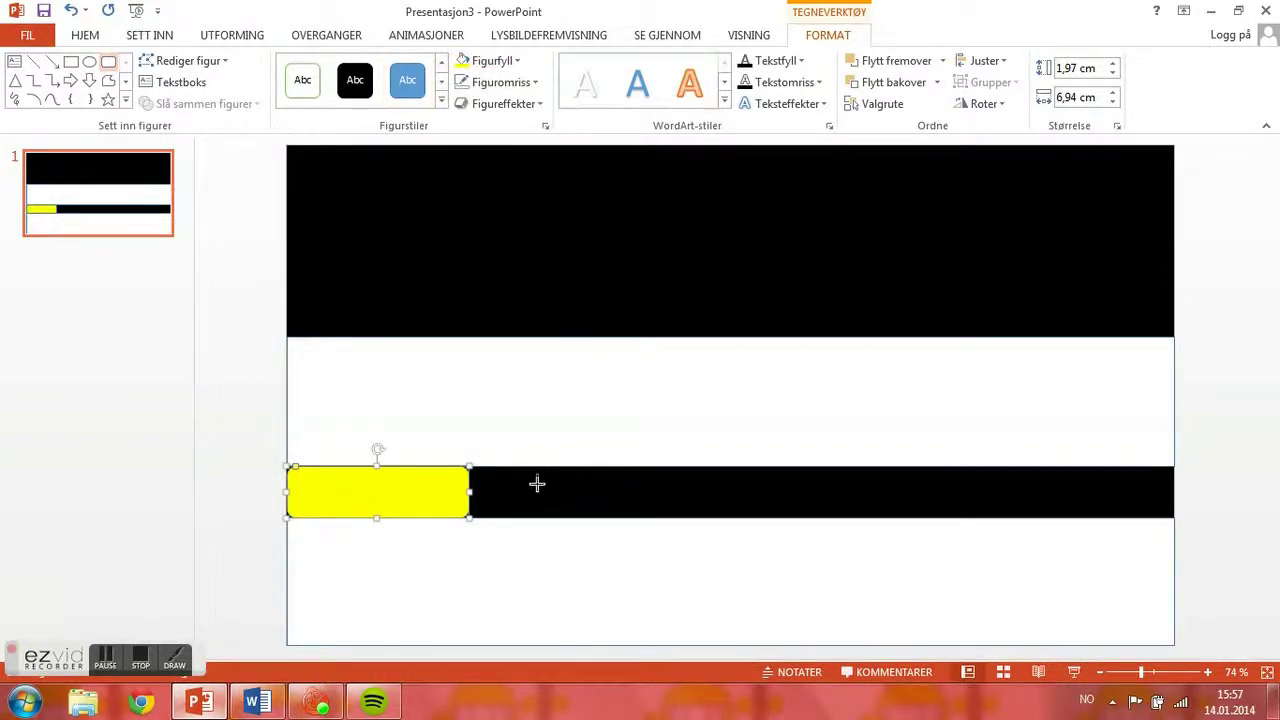
{"action": "left_click_drag", "start_coordinate": [524, 466], "coordinate": [713, 526]}
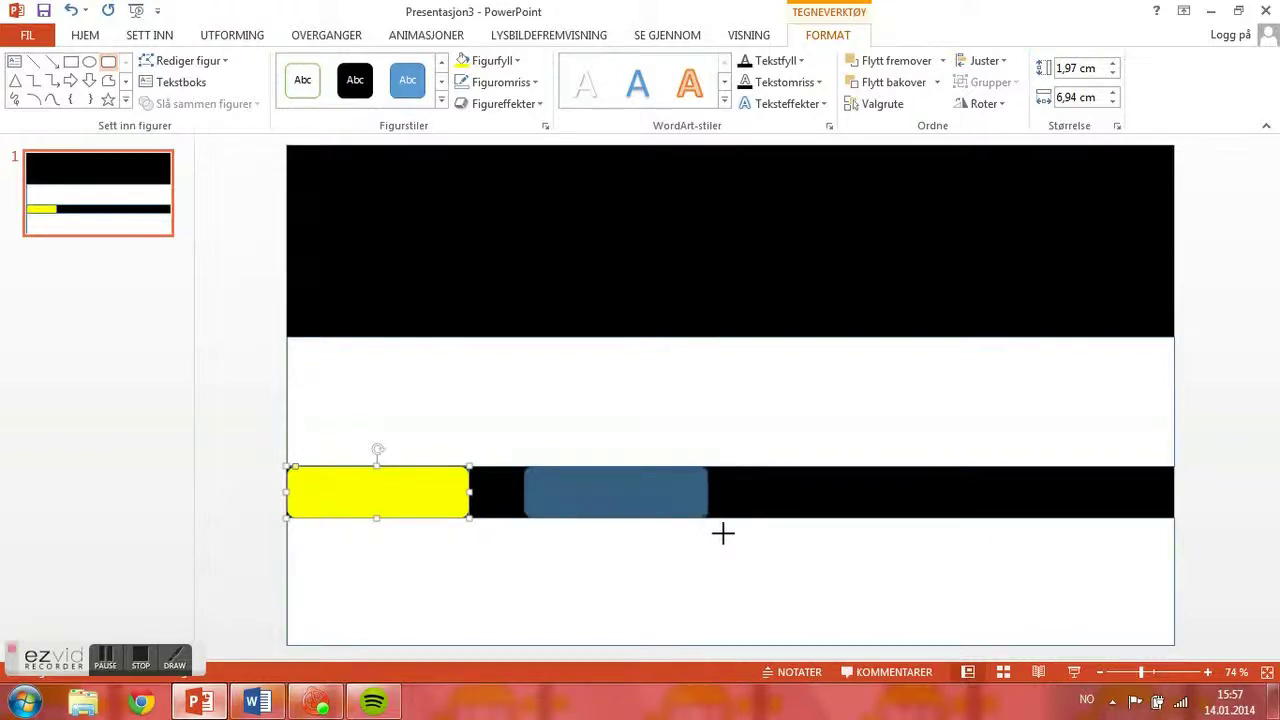
{"action": "left_click_drag", "start_coordinate": [713, 526], "coordinate": [710, 519]}
{"action": "left_click", "coordinate": [463, 61]}
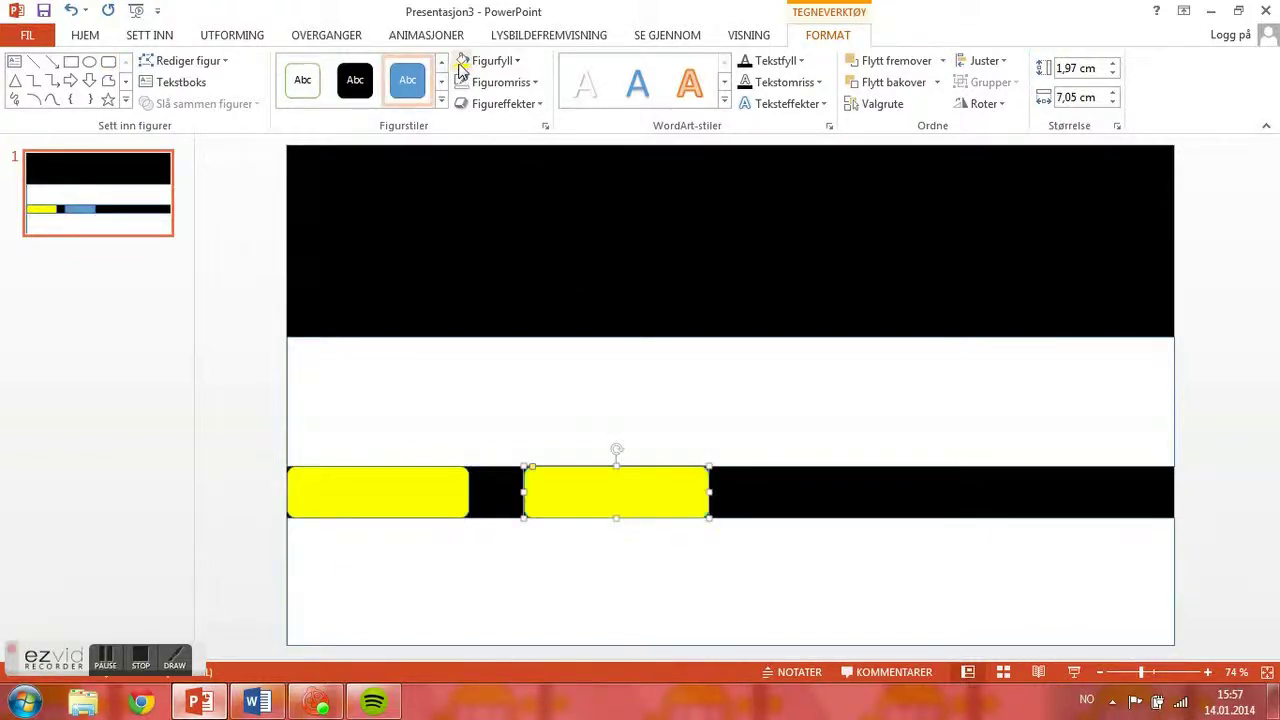
- Draw a third rounded dash on the black band and colour it yellow
{"action": "left_click", "coordinate": [106, 62]}
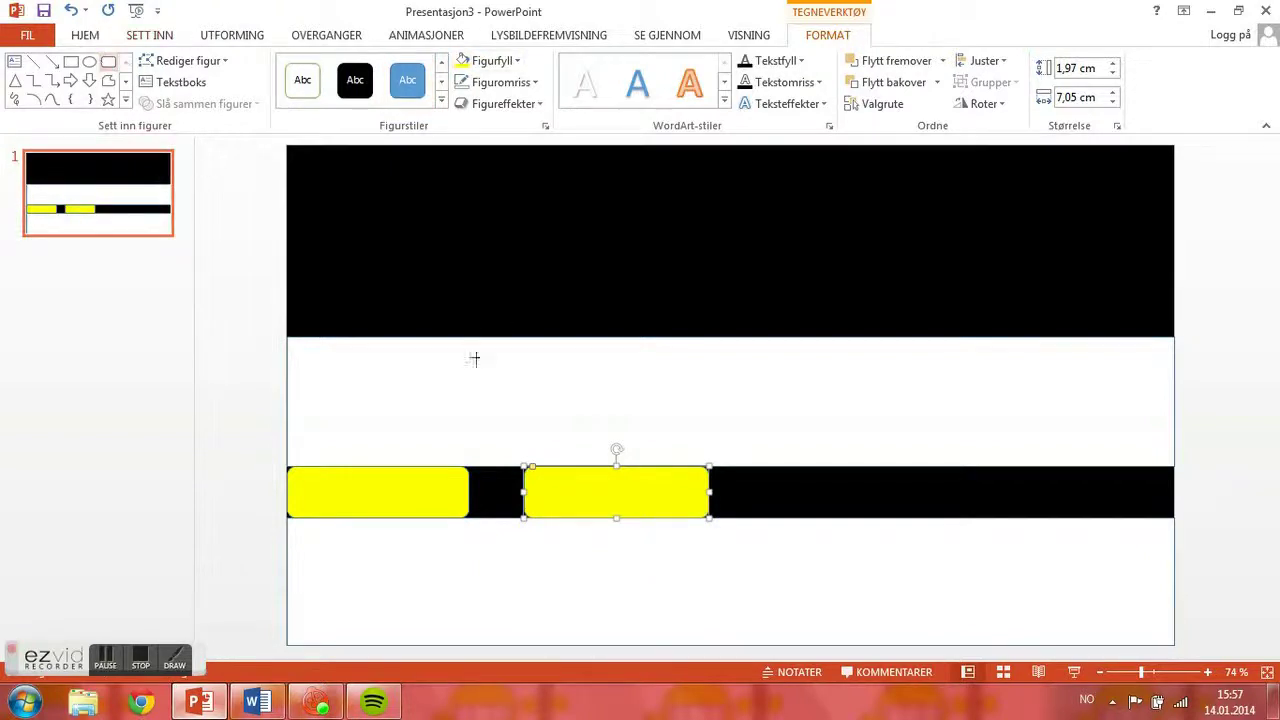
{"action": "left_click_drag", "start_coordinate": [786, 483], "coordinate": [913, 533]}
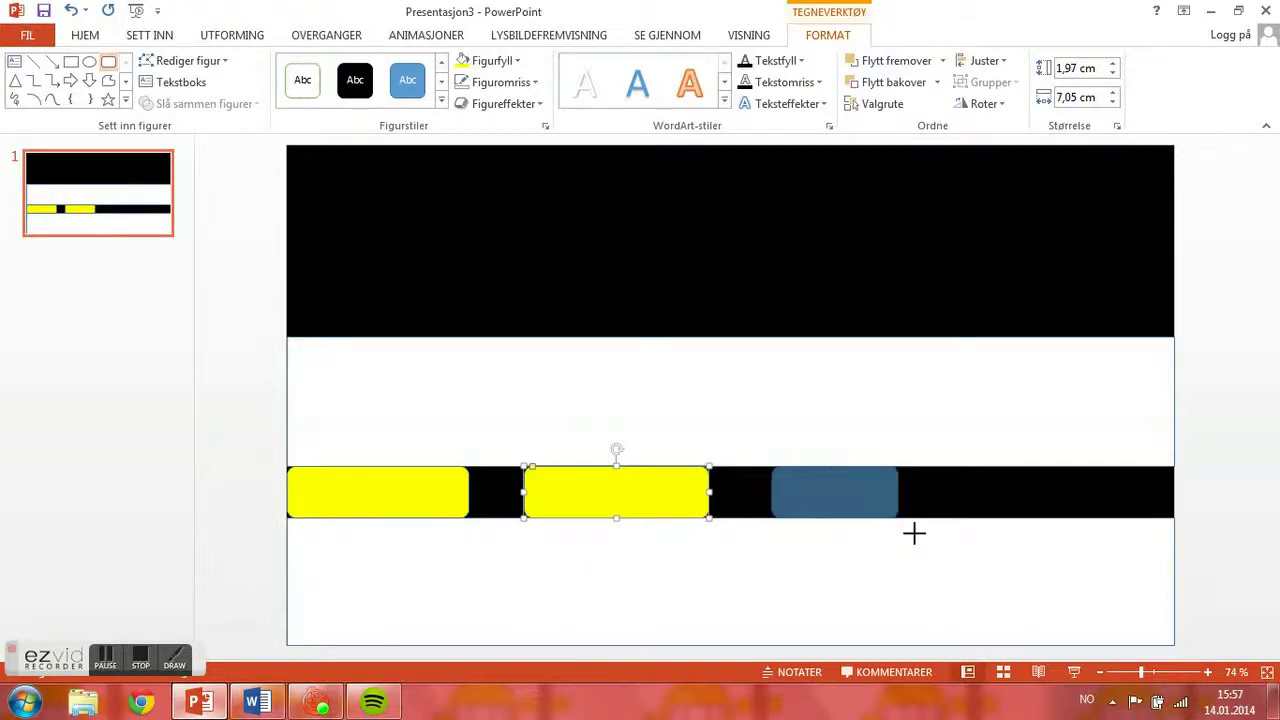
{"action": "left_click_drag", "start_coordinate": [913, 533], "coordinate": [958, 530]}
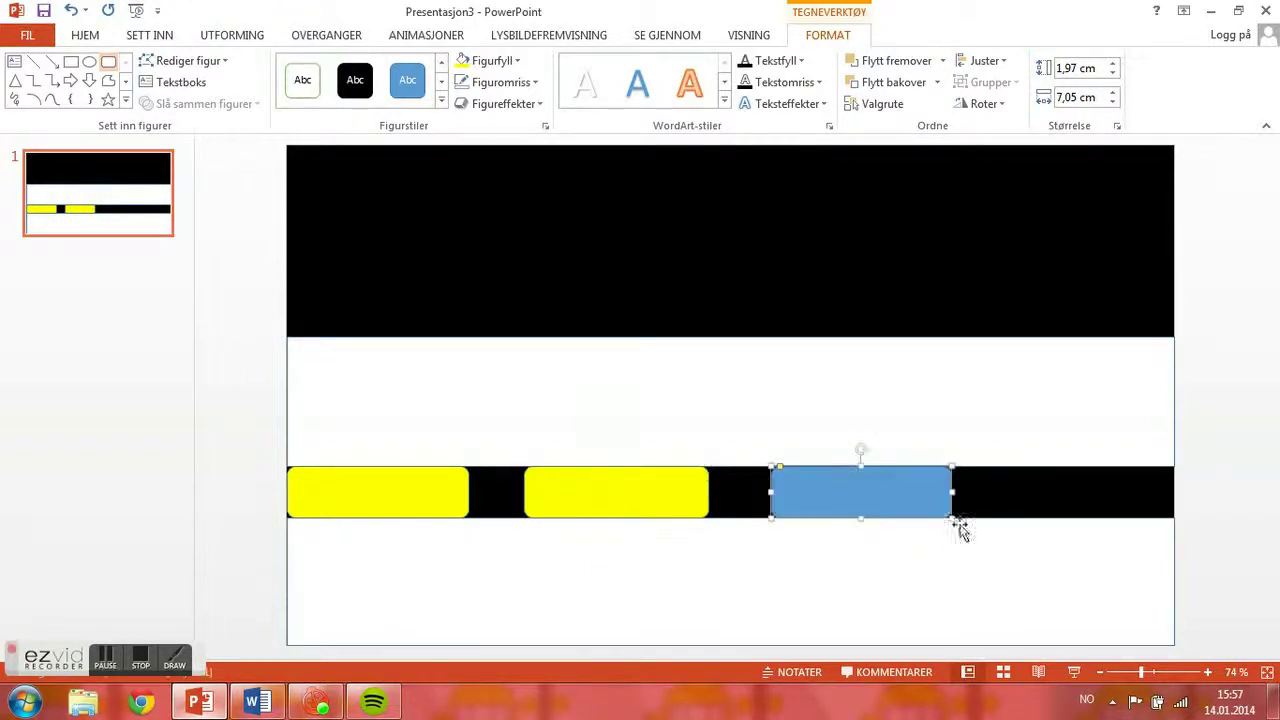
{"action": "left_click", "coordinate": [462, 61]}
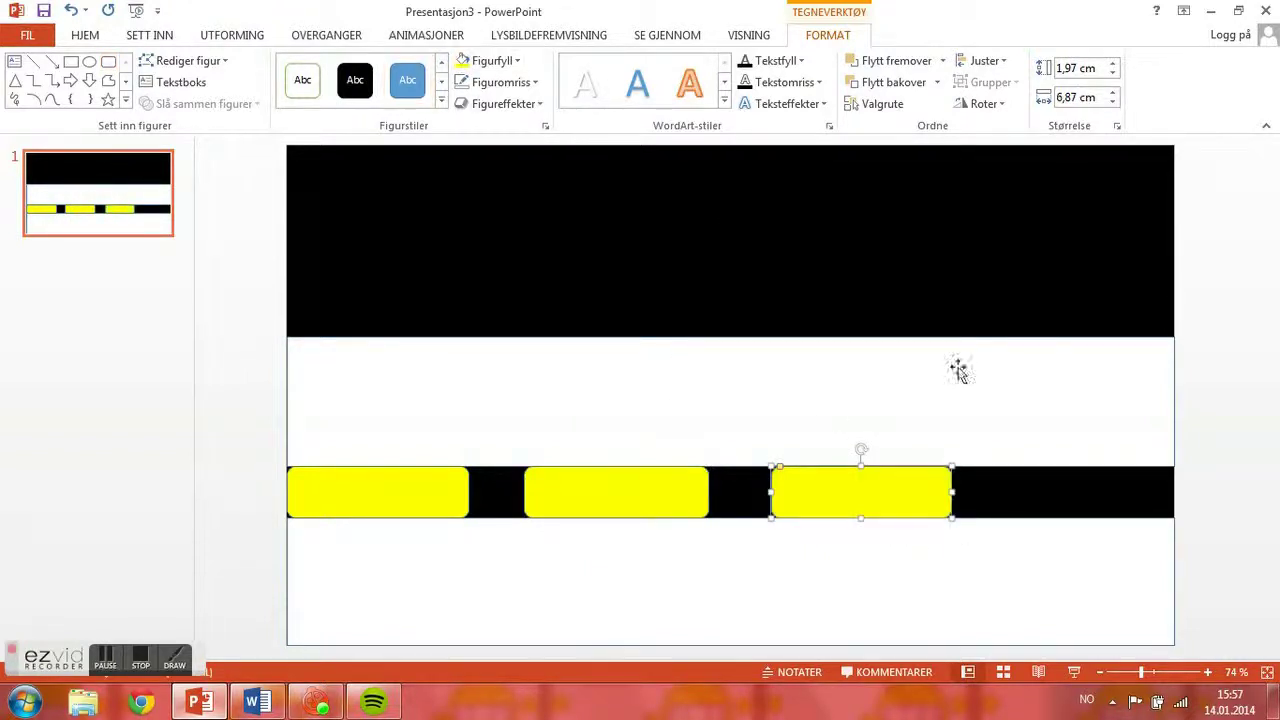
{"action": "left_click", "coordinate": [1218, 278]}
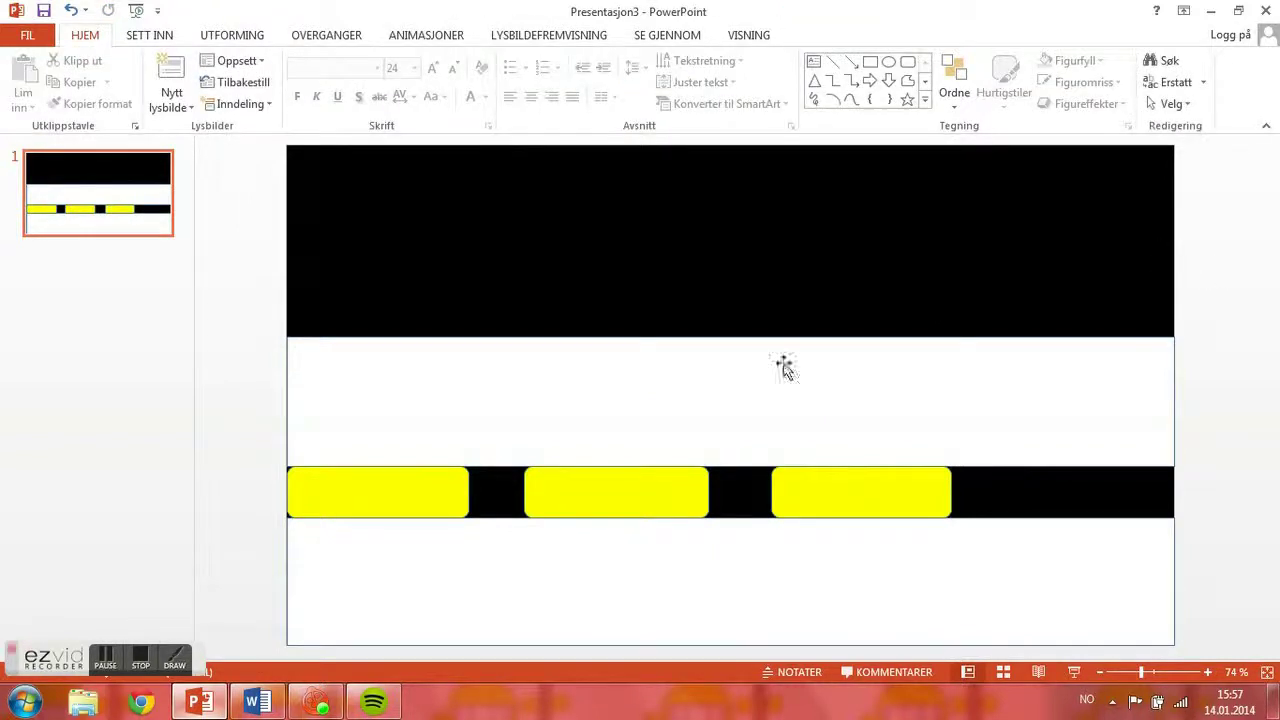
- Add a fourth yellow rounded dash at the band's right end, then switch to Word
{"action": "left_click", "coordinate": [152, 35]}
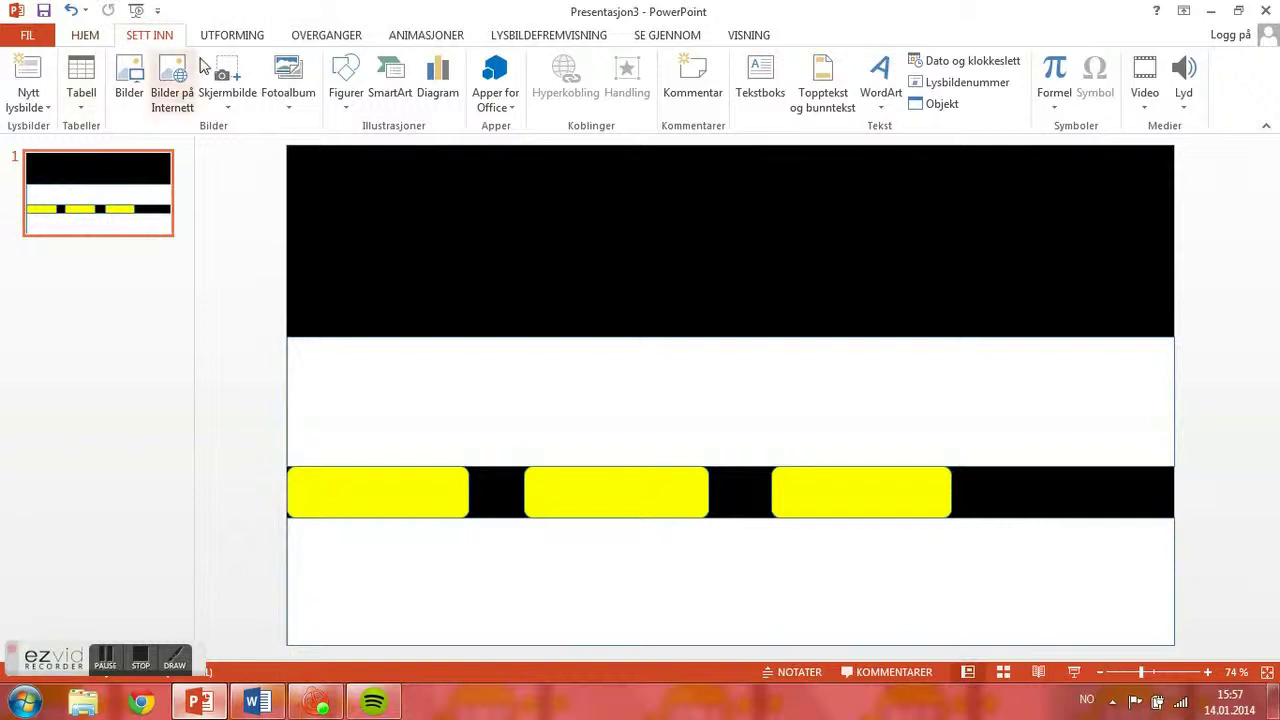
{"action": "left_click", "coordinate": [345, 80]}
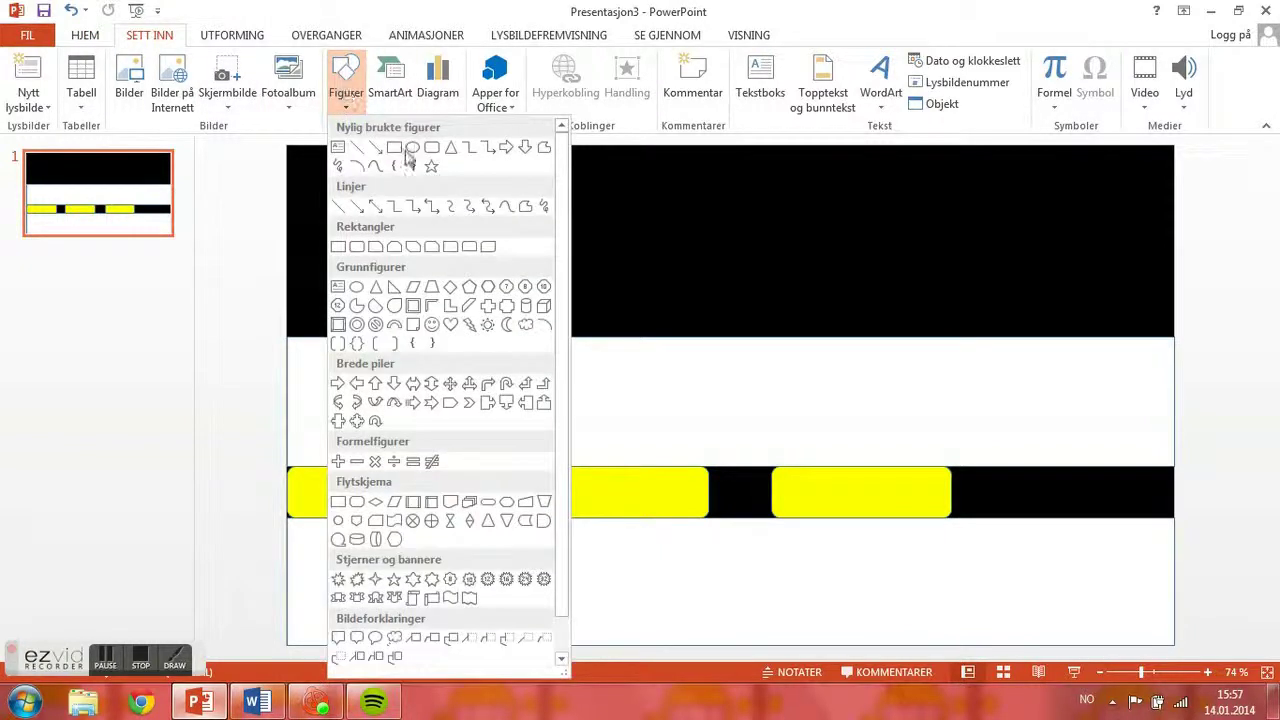
{"action": "left_click", "coordinate": [431, 148]}
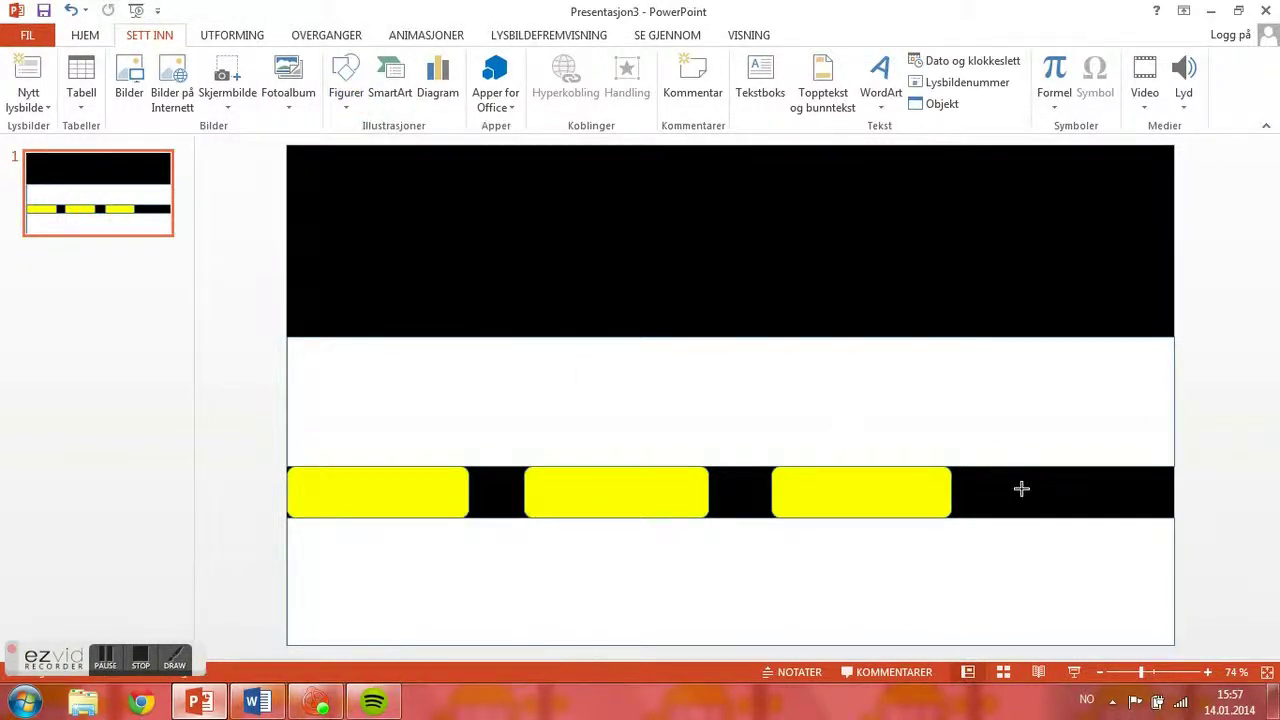
{"action": "left_click_drag", "start_coordinate": [1018, 466], "coordinate": [1187, 527]}
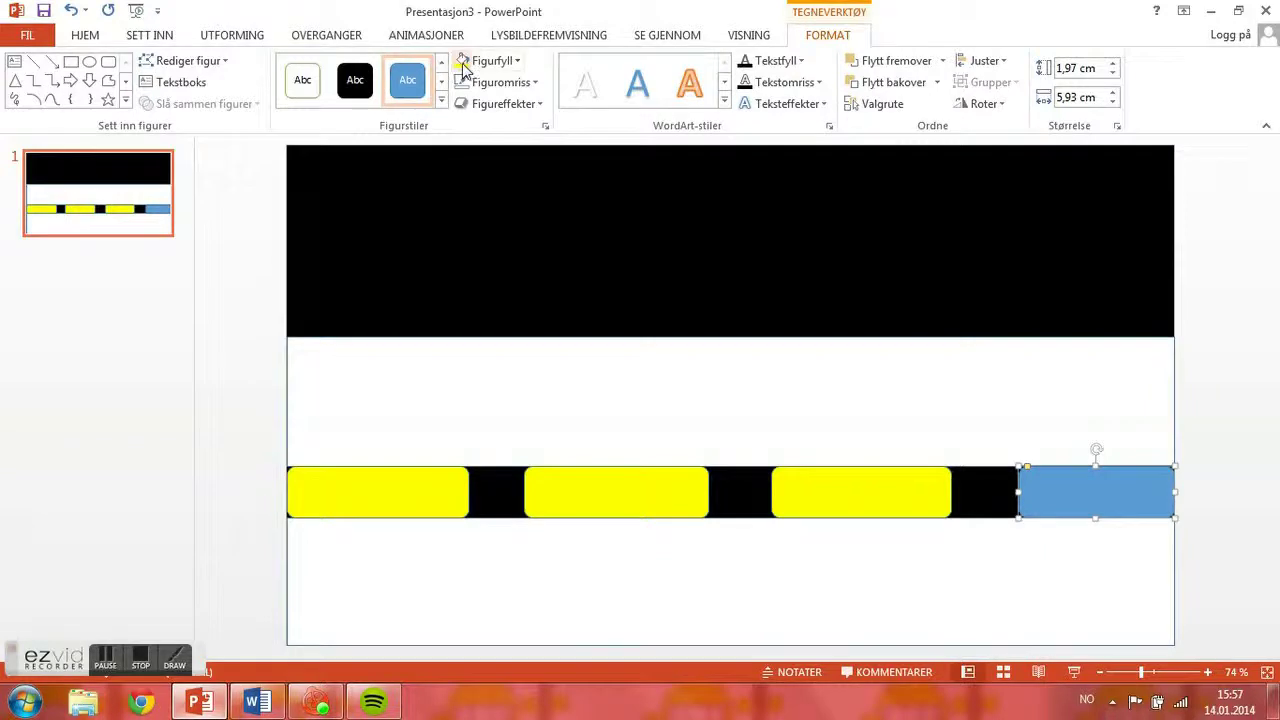
{"action": "left_click", "coordinate": [462, 62]}
{"action": "left_click", "coordinate": [1236, 455]}
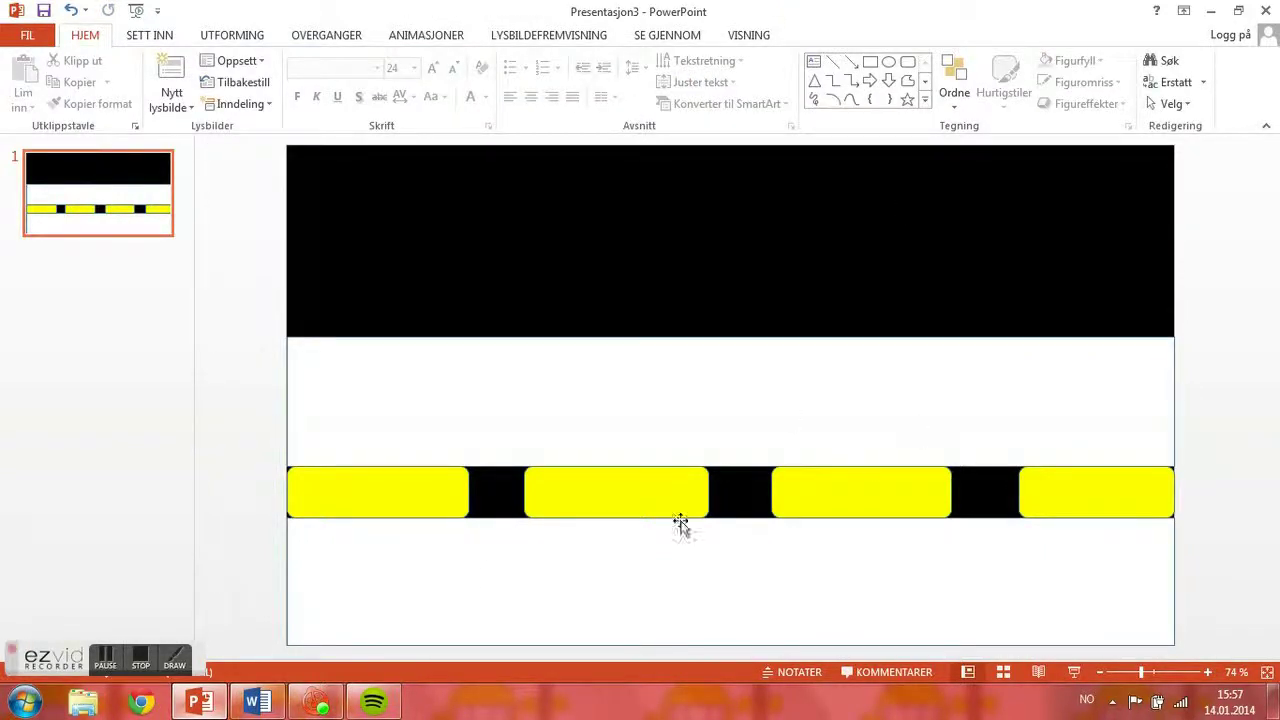
{"action": "left_click", "coordinate": [257, 702]}
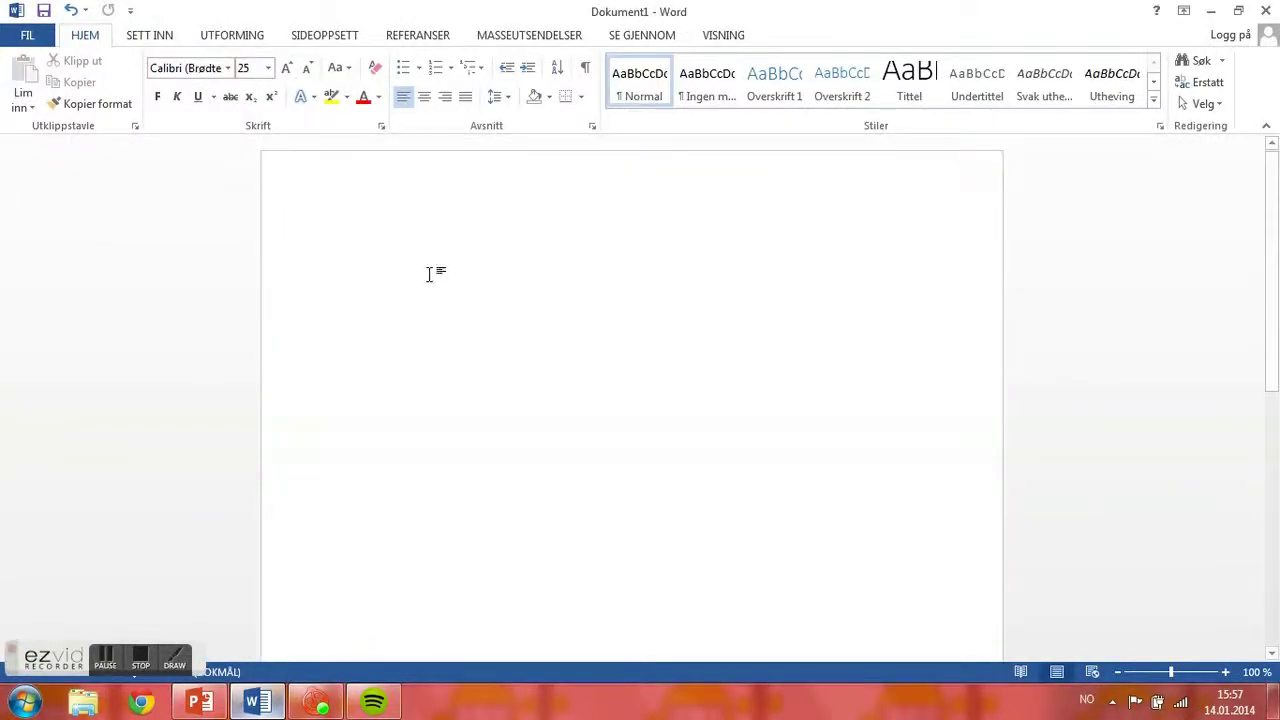
{"action": "type", "text": "Ser dere hva det er?:O"}
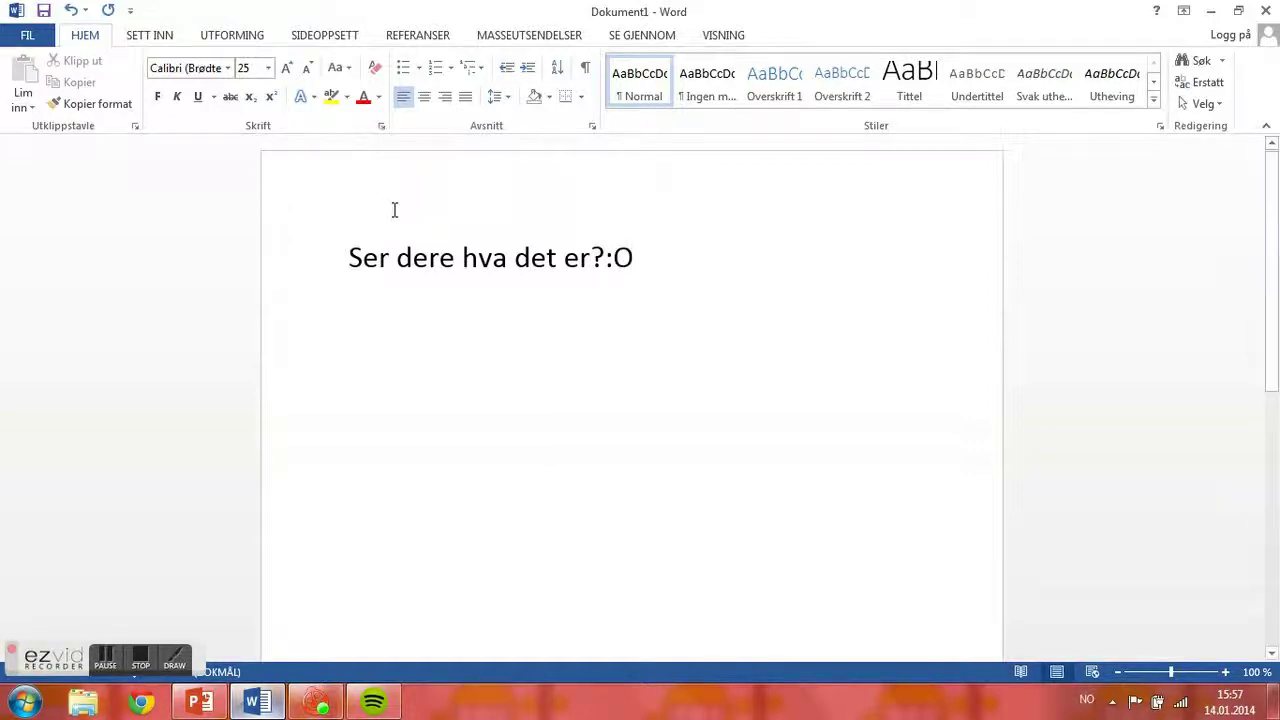
{"action": "left_click_drag", "start_coordinate": [358, 263], "coordinate": [766, 194]}
{"action": "key", "text": "BackSpace"}
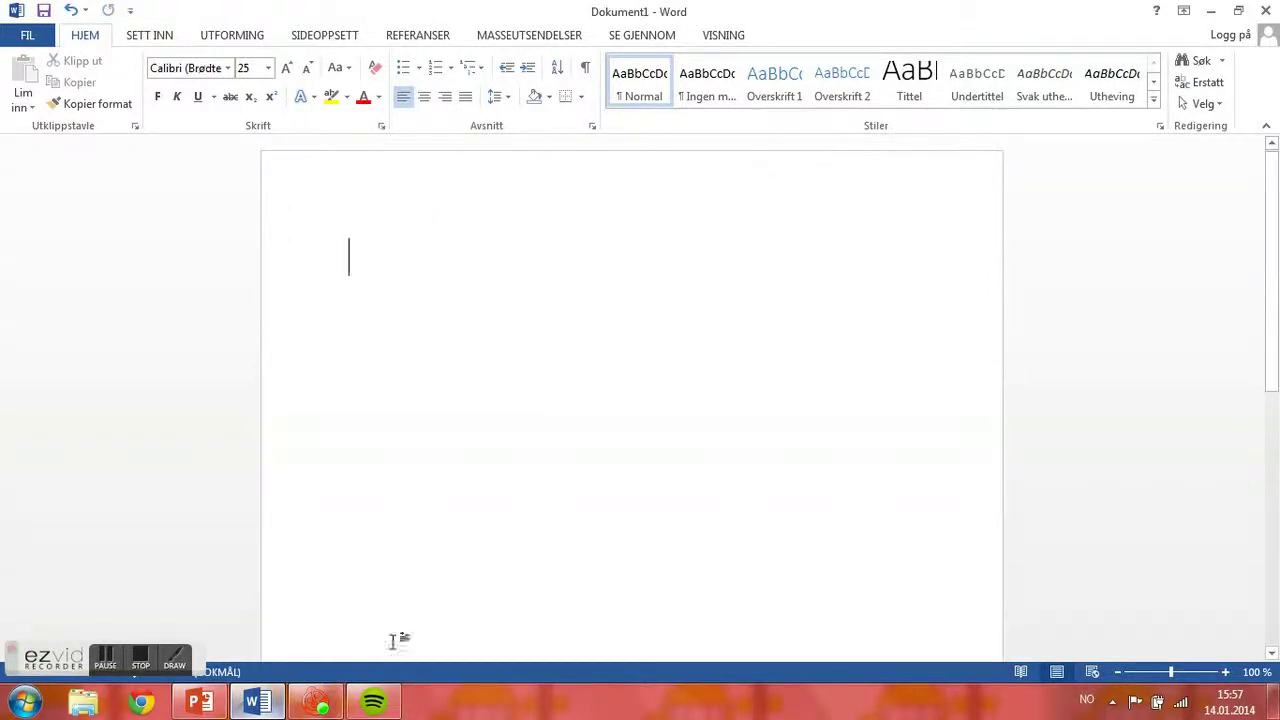
{"action": "left_click", "coordinate": [199, 702]}
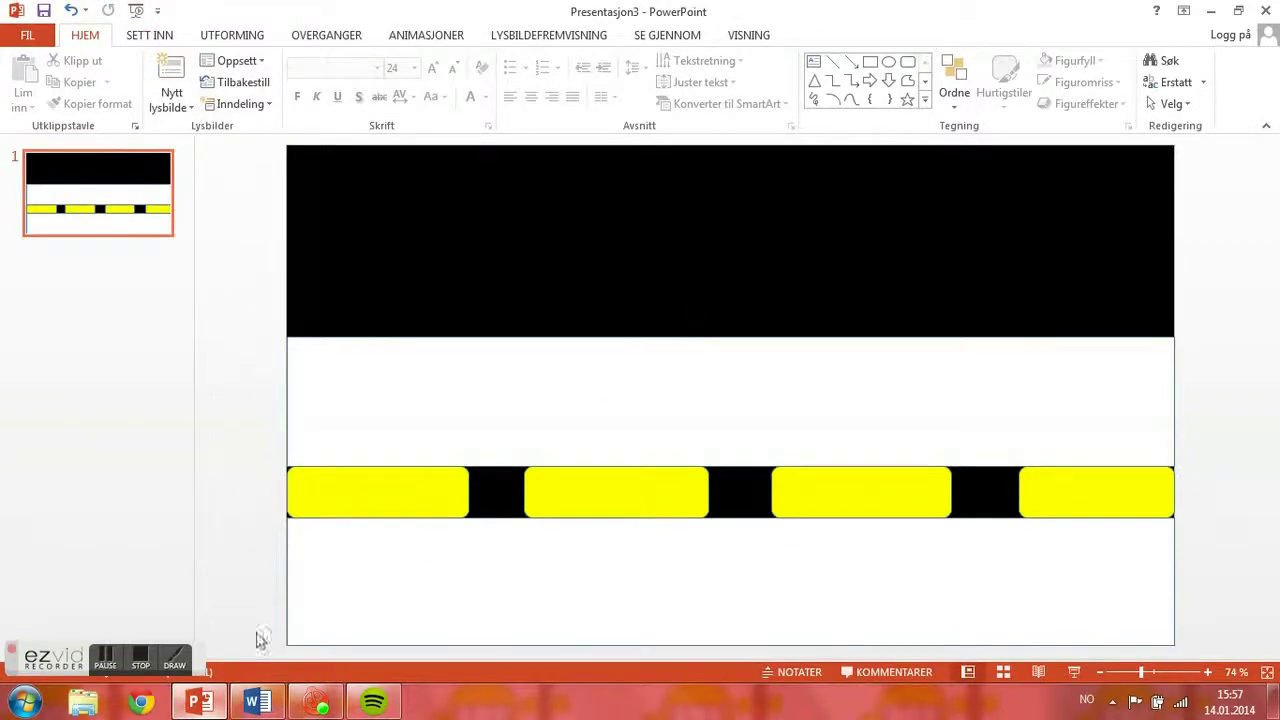
{"action": "left_click", "coordinate": [155, 36]}
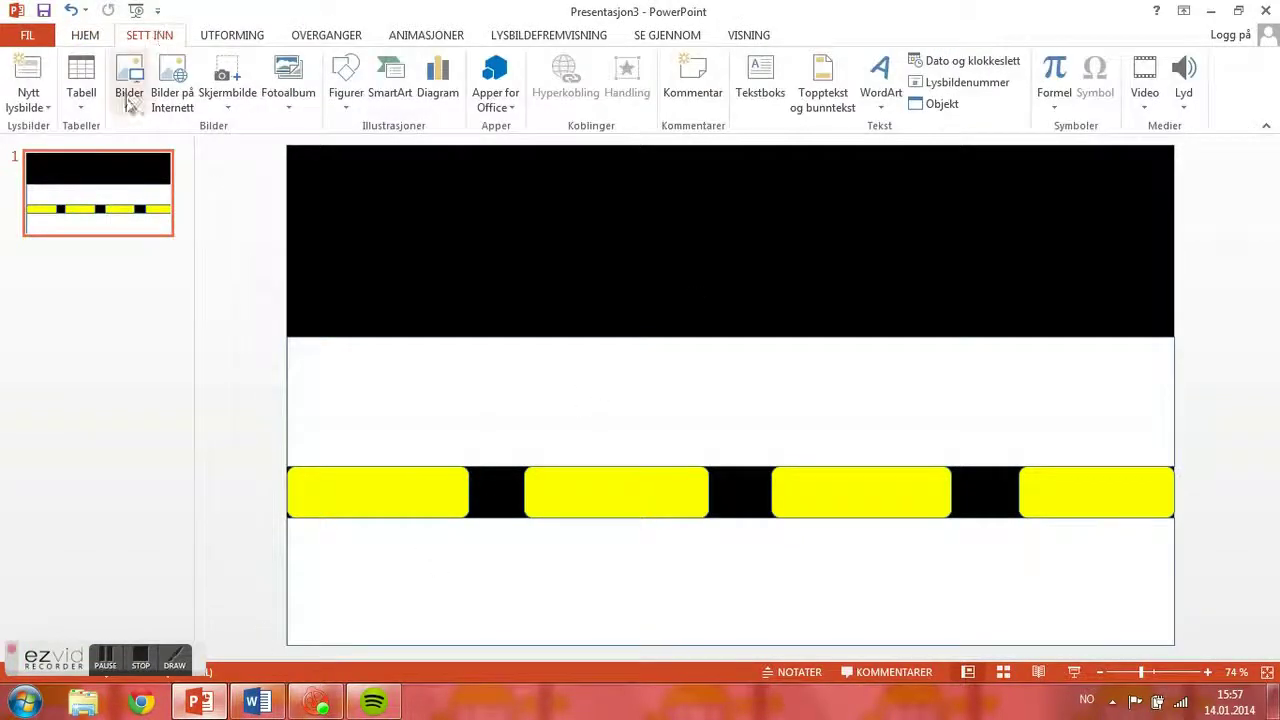
{"action": "left_click", "coordinate": [257, 702]}
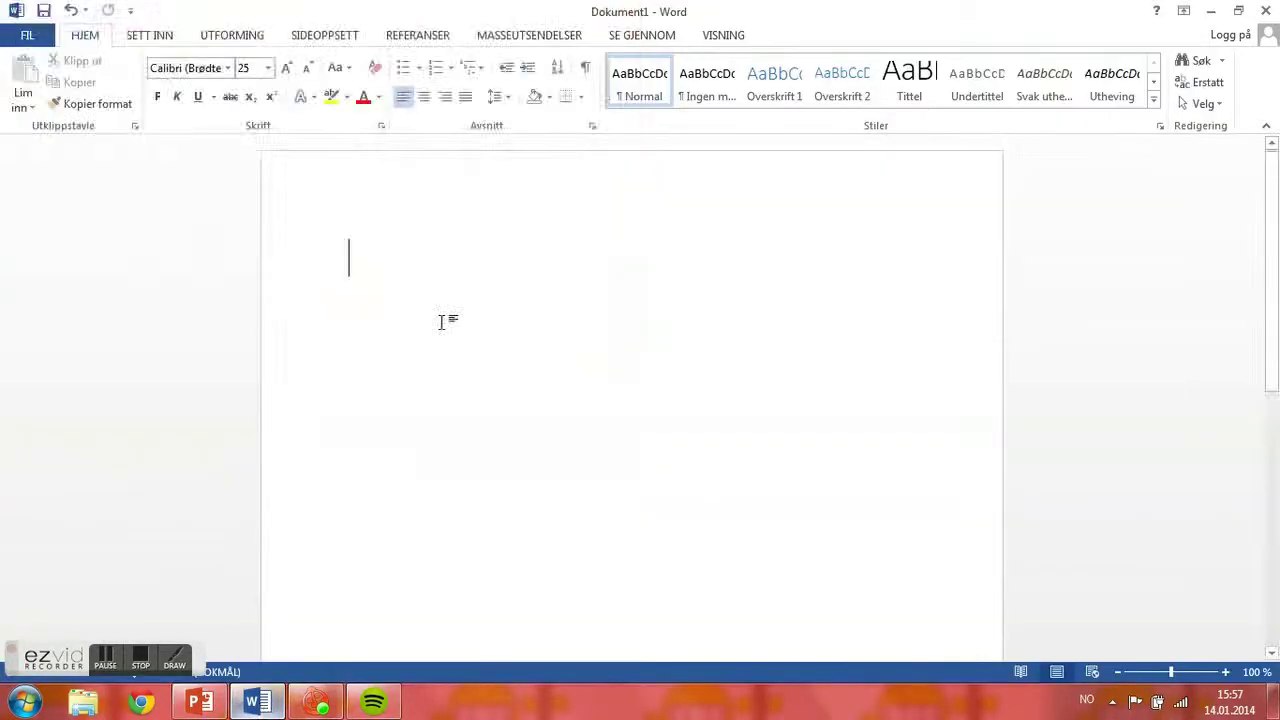
{"action": "type", "text": "Dra på google og "}
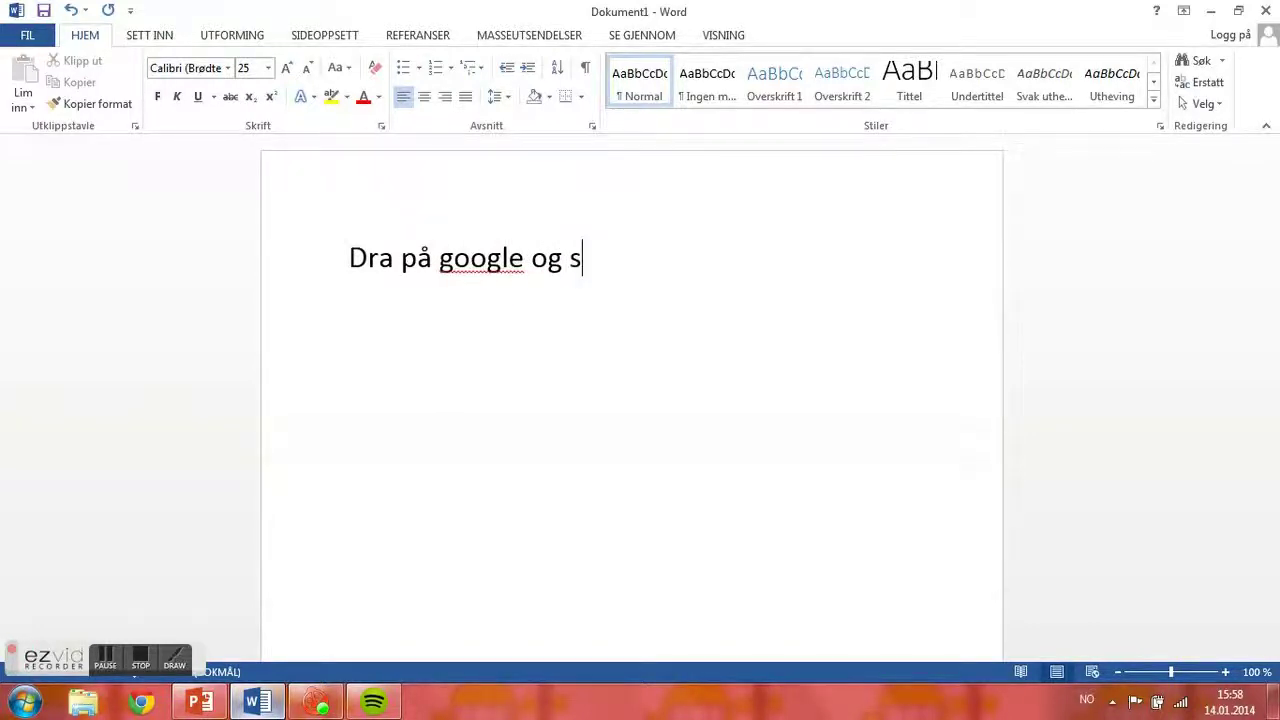
{"action": "type", "text": "søk på ani"}
{"action": "key", "text": "BackSpace"}
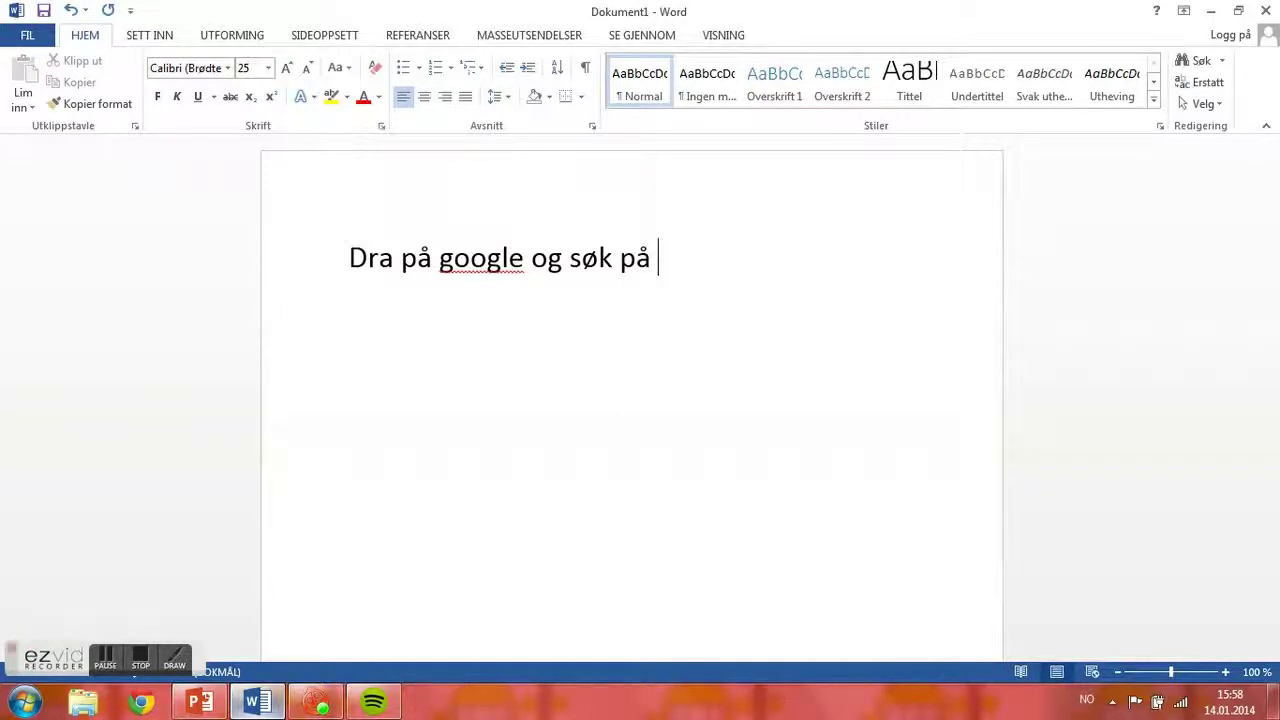
{"action": "type", "text": "«animated car» o"}
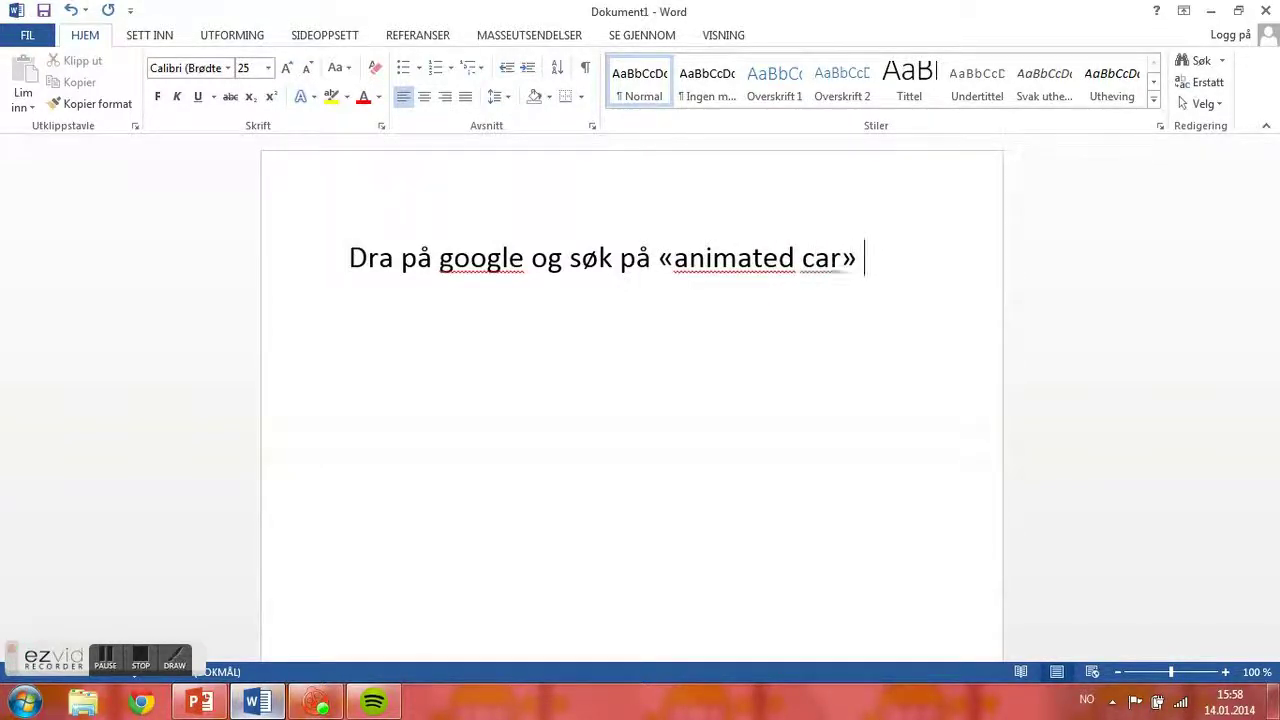
{"action": "type", "text": "g "}
{"action": "type", "text": "lagre et bilde som s"}
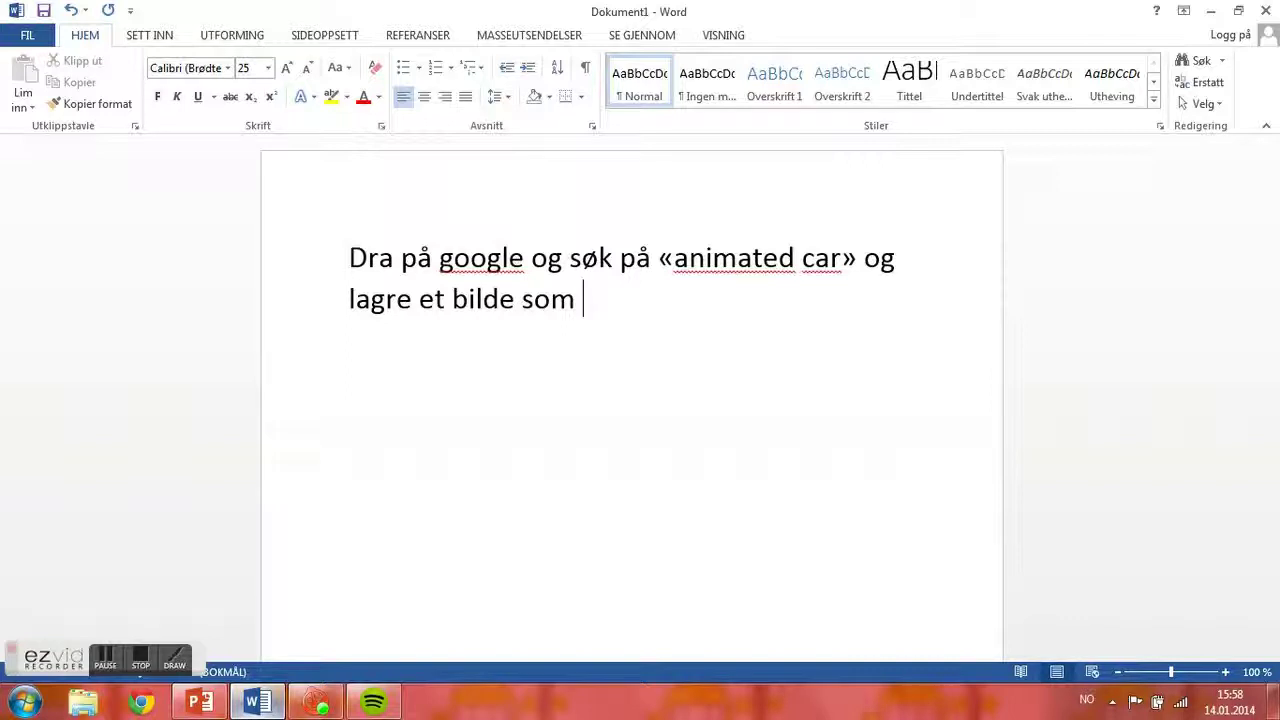
{"action": "type", "text": "ånn dette;)"}
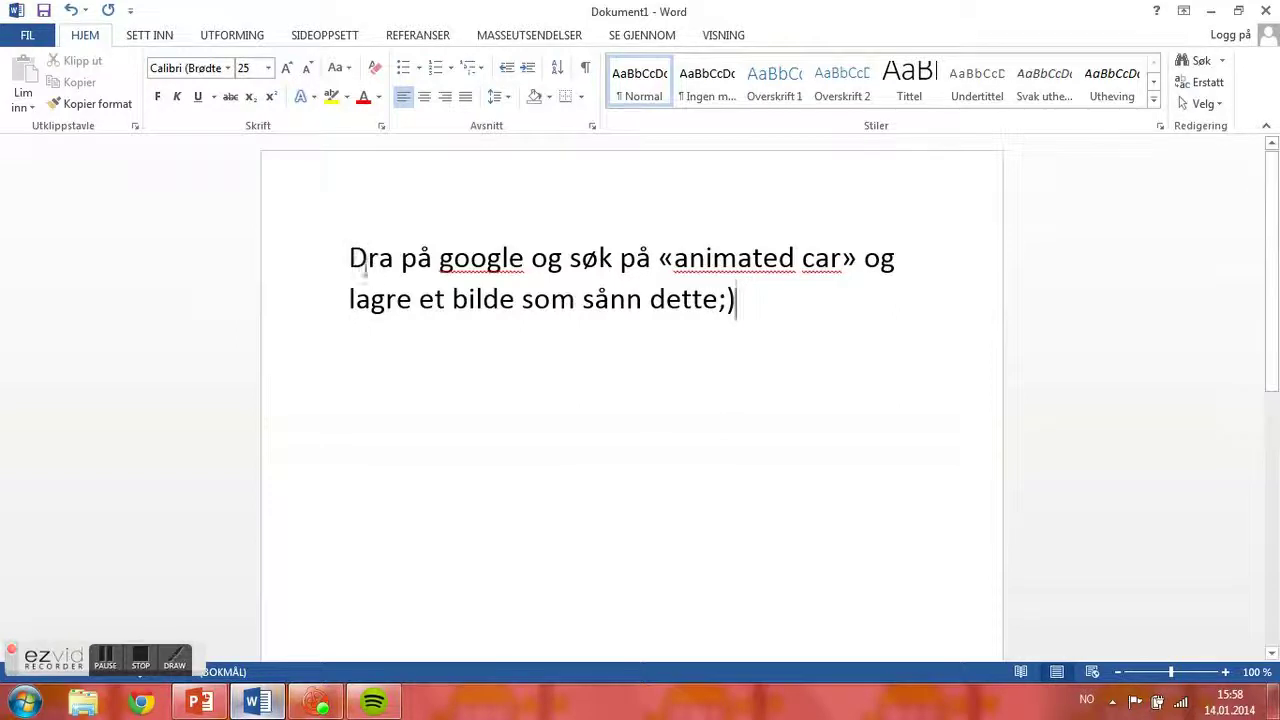
{"action": "left_click_drag", "start_coordinate": [362, 268], "coordinate": [918, 375]}
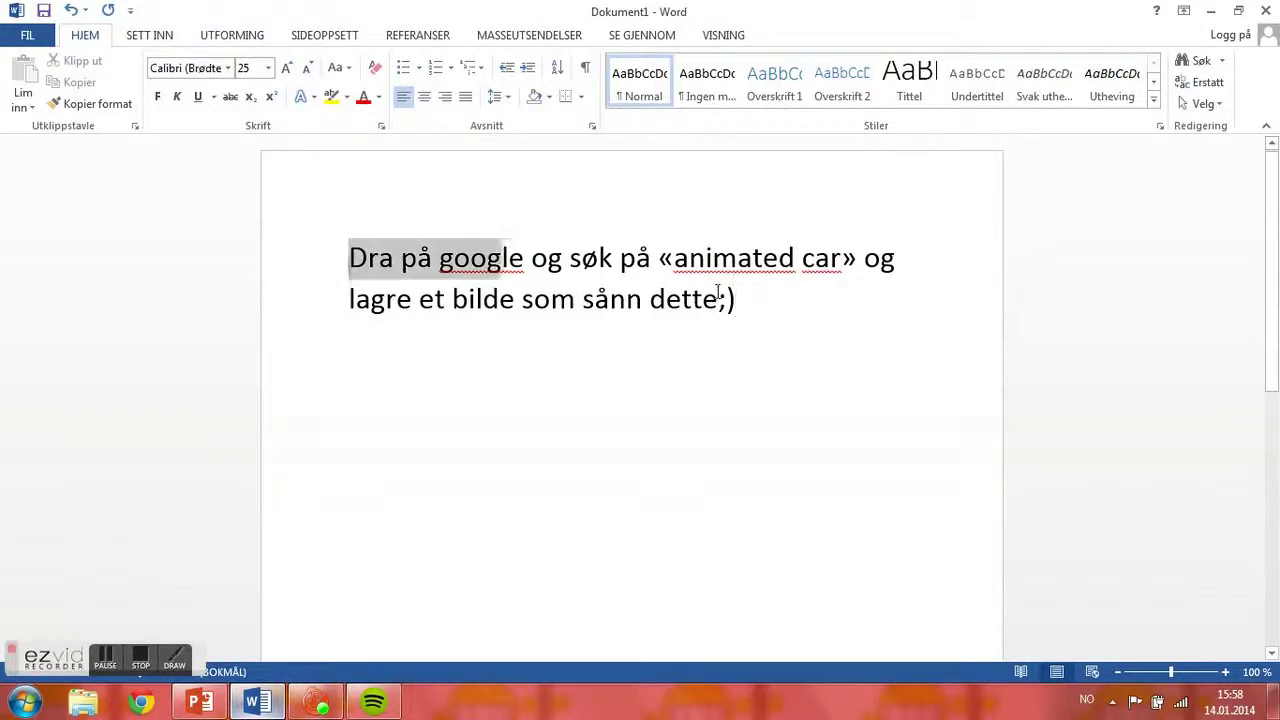
{"action": "key", "text": "Delete"}
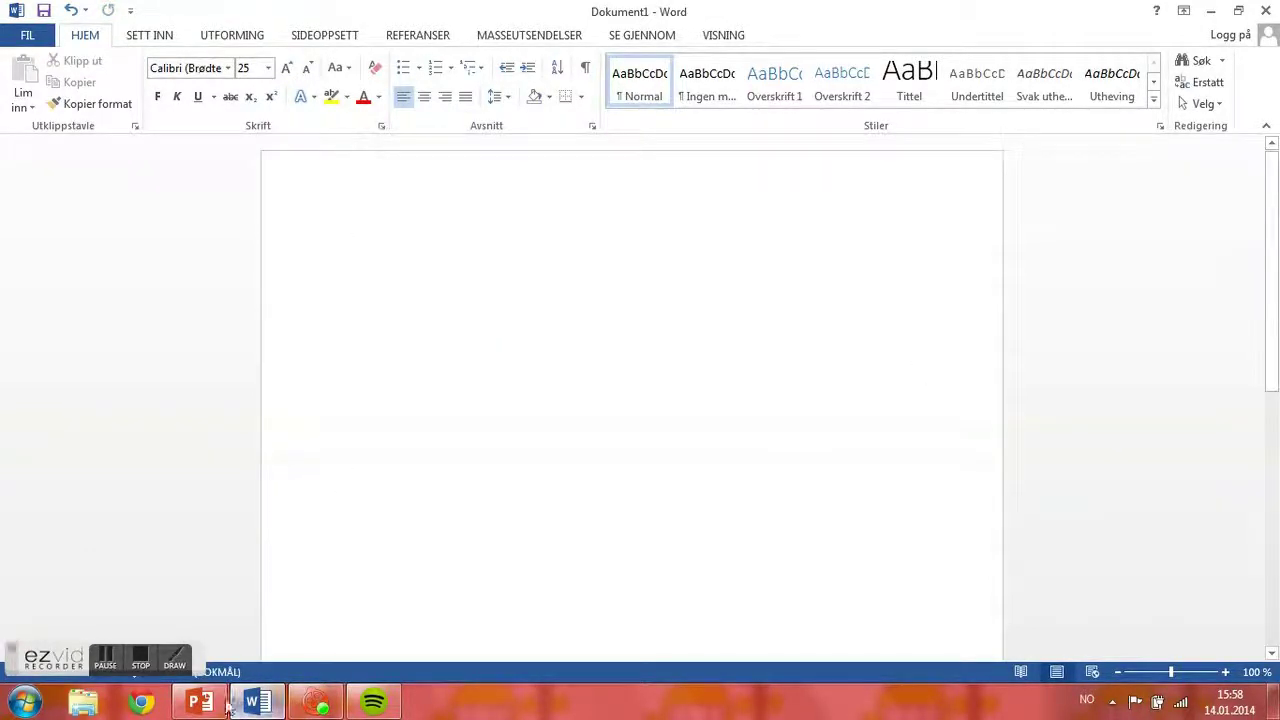
{"action": "left_click", "coordinate": [200, 703]}
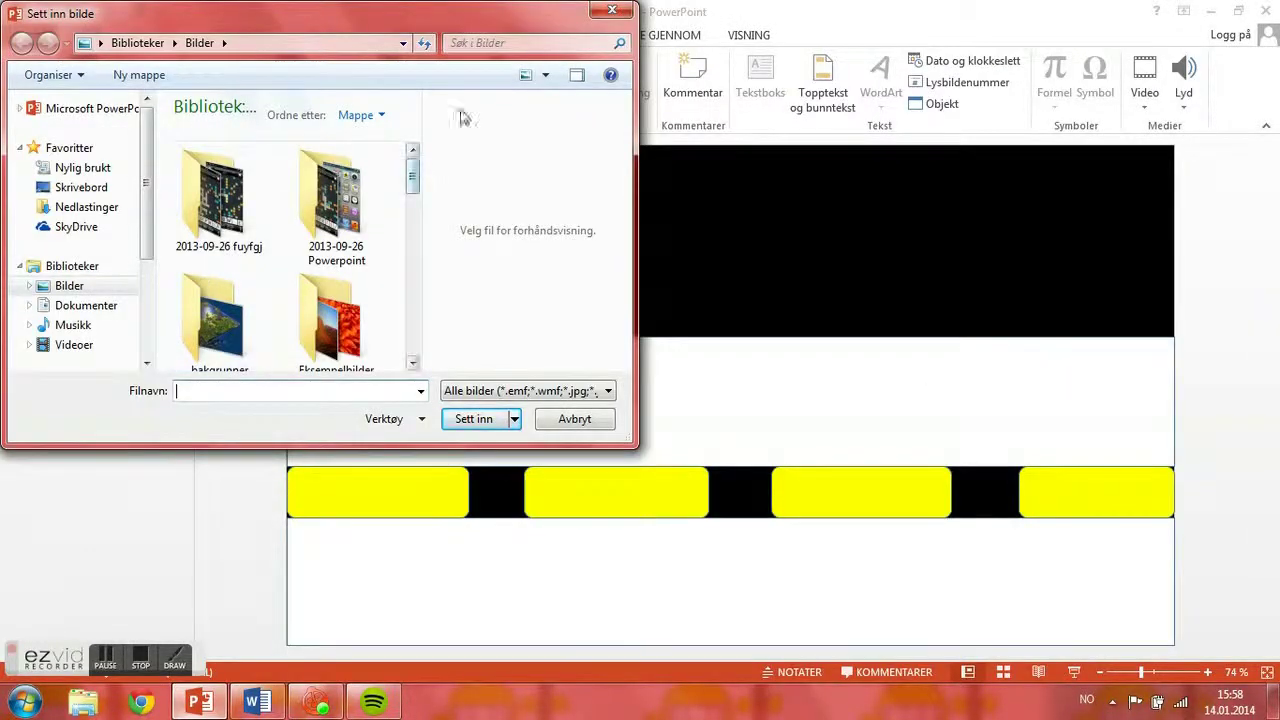
- Insert the grey car picture and drag it toward the slide's right edge
{"action": "left_click_drag", "start_coordinate": [415, 190], "coordinate": [432, 277]}
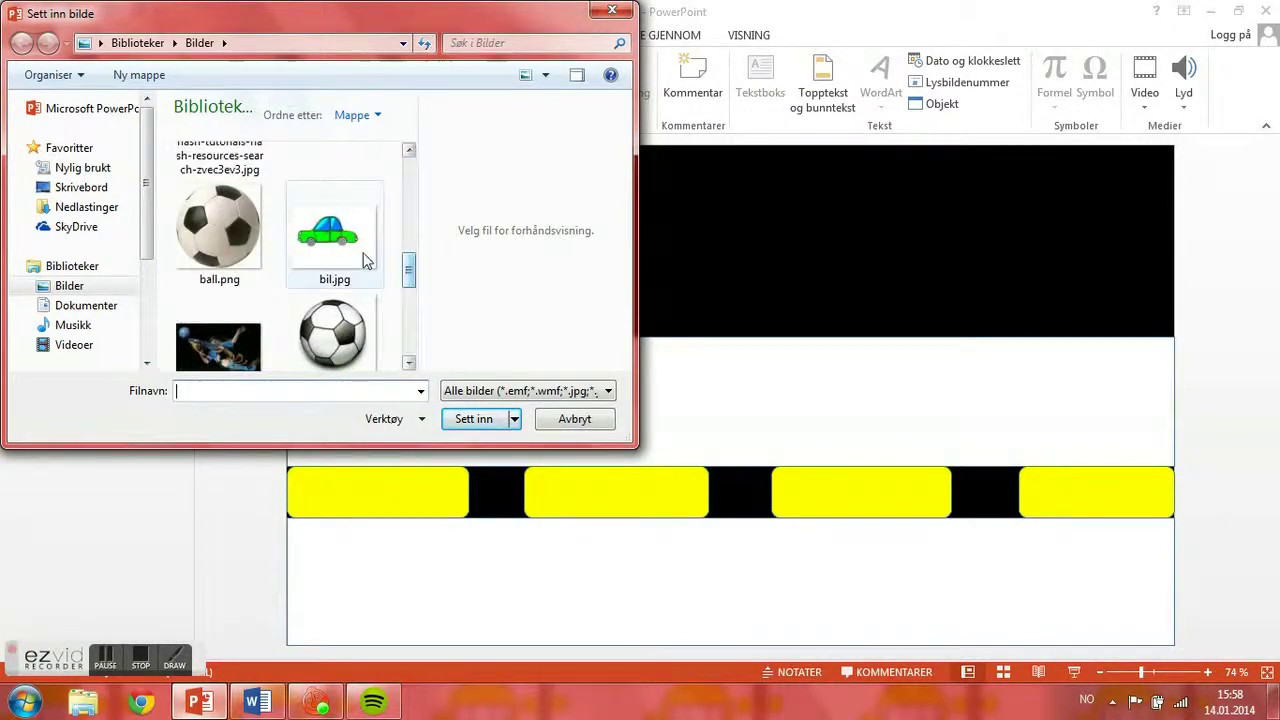
{"action": "scroll", "coordinate": [400, 253], "scroll_direction": "up", "scroll_amount": 2}
{"action": "double_click", "coordinate": [247, 256]}
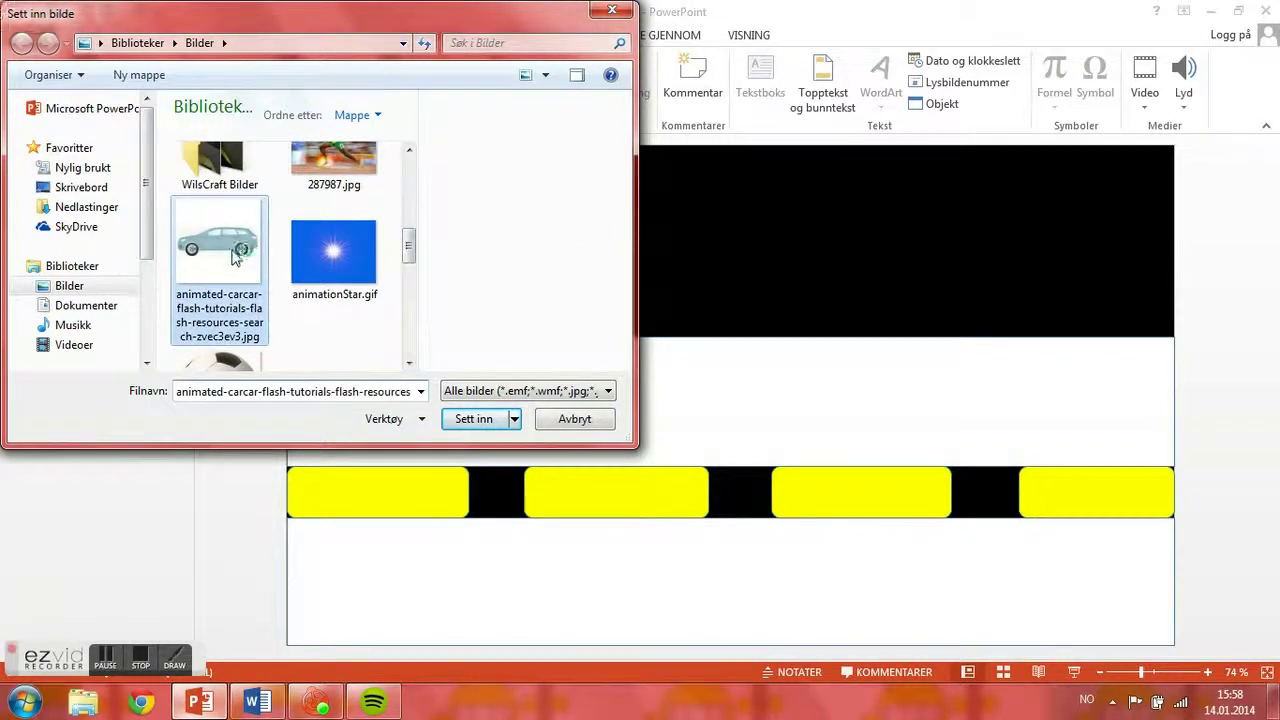
{"action": "left_click_drag", "start_coordinate": [725, 389], "coordinate": [1202, 396]}
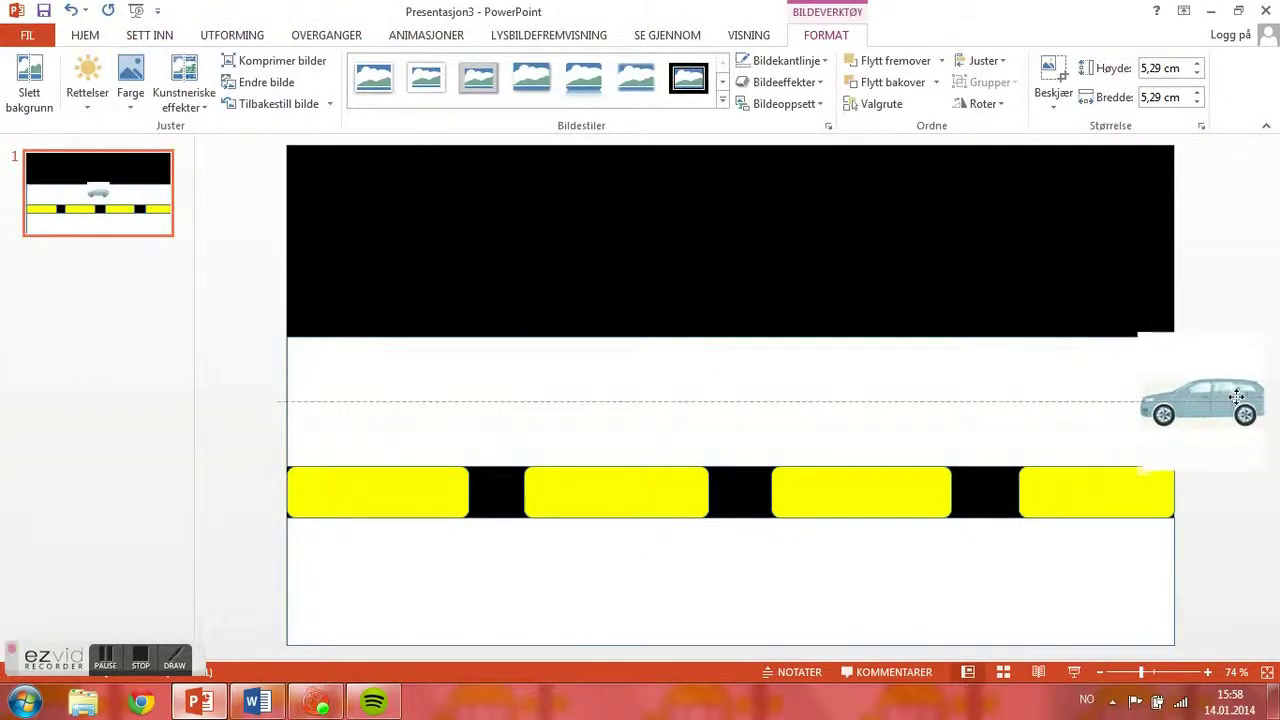
- Place the car at the slide's right edge and stretch the white road band slightly upward
{"action": "left_click_drag", "start_coordinate": [1202, 396], "coordinate": [1250, 396]}
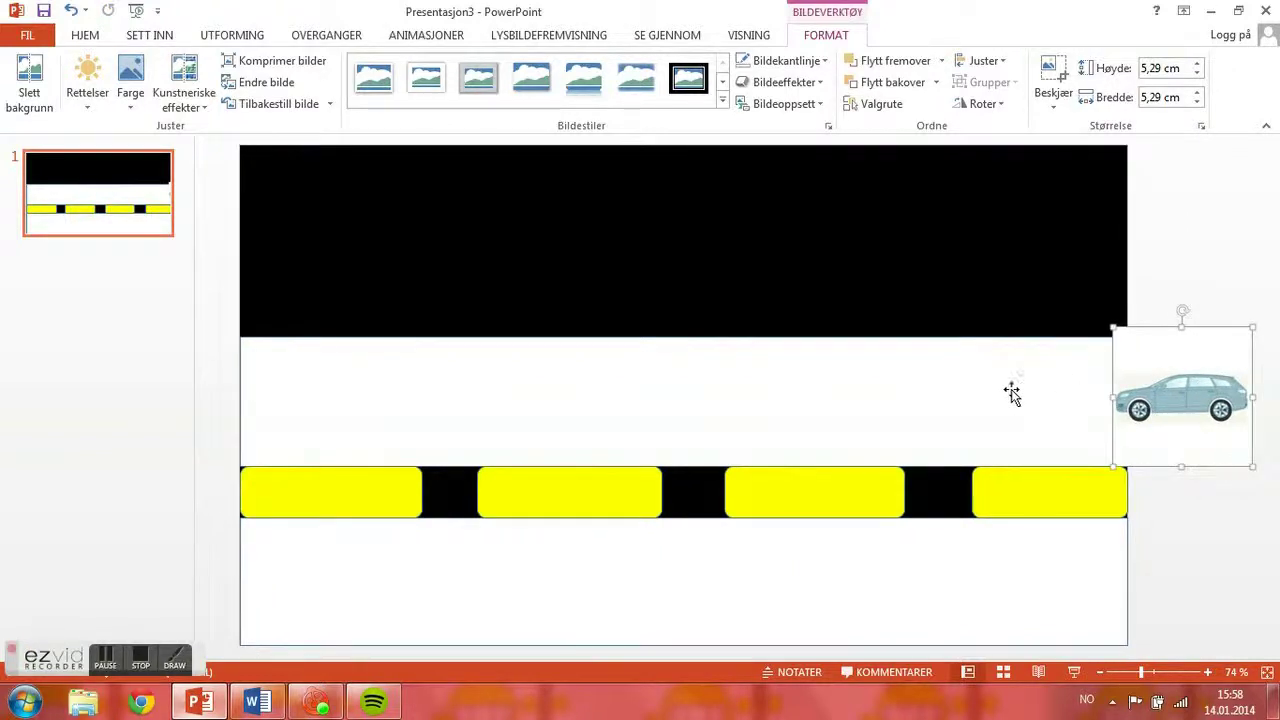
{"action": "left_click", "coordinate": [898, 362]}
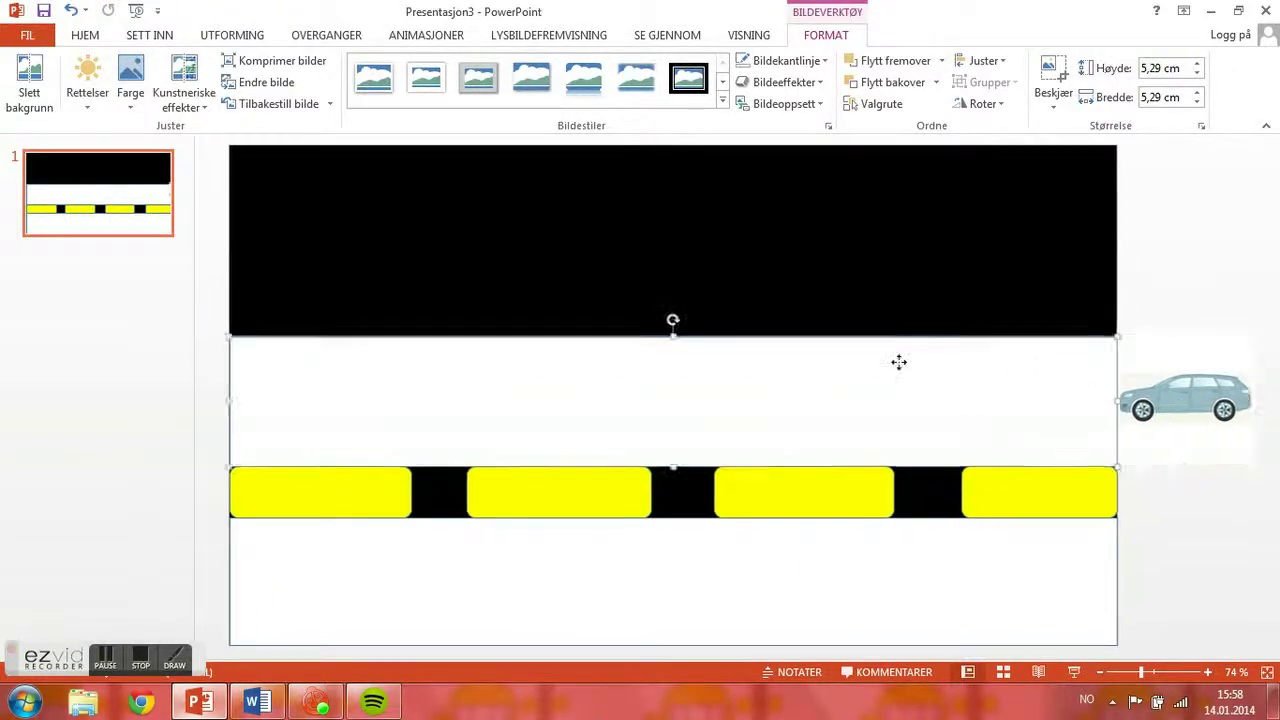
{"action": "left_click", "coordinate": [714, 352]}
{"action": "left_click_drag", "start_coordinate": [677, 343], "coordinate": [677, 334]}
{"action": "left_click", "coordinate": [1200, 302]}
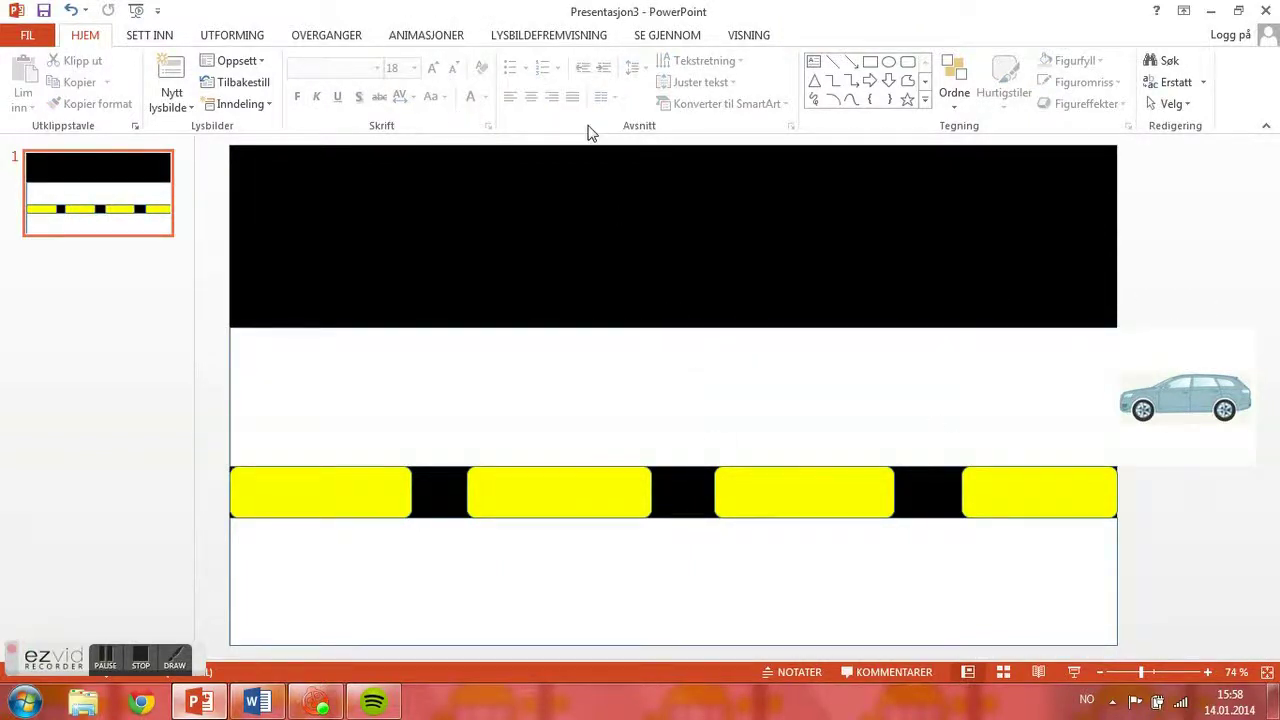
- Select the car and bring the motion-path effects into view in the Animations gallery
{"action": "left_click", "coordinate": [1197, 381]}
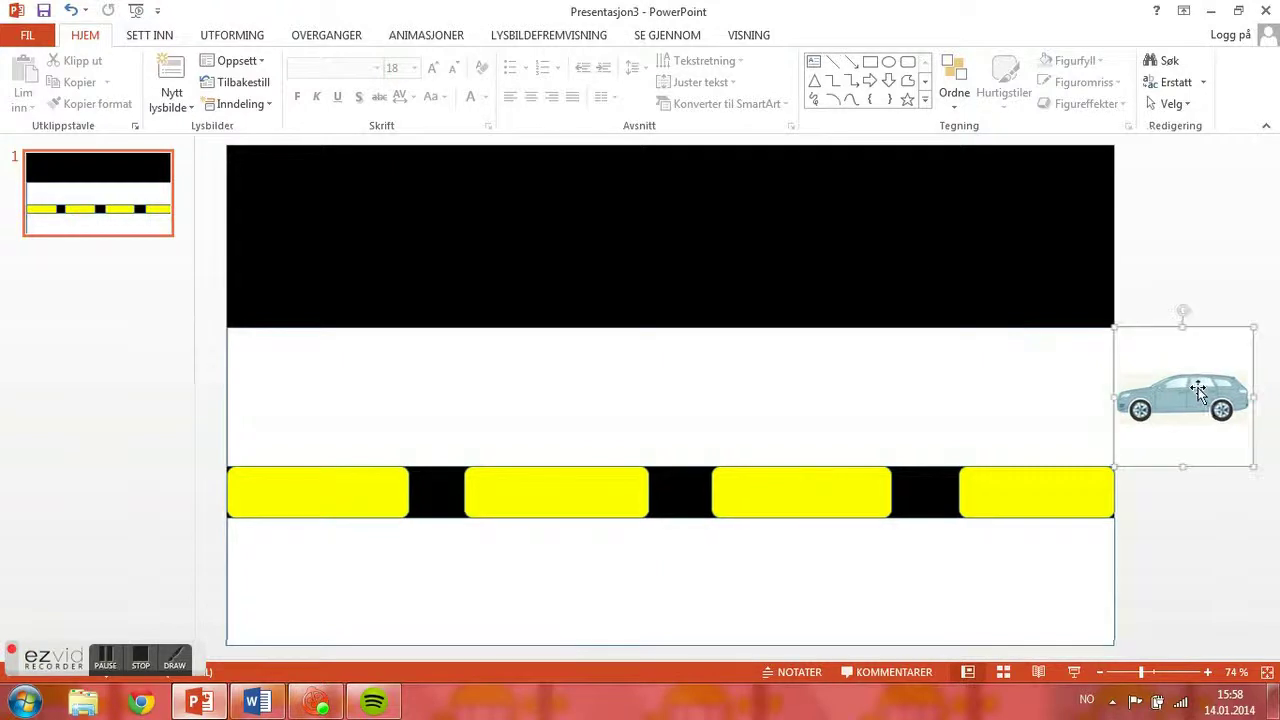
{"action": "left_click", "coordinate": [400, 35]}
{"action": "left_click", "coordinate": [645, 87]}
{"action": "left_click", "coordinate": [645, 87]}
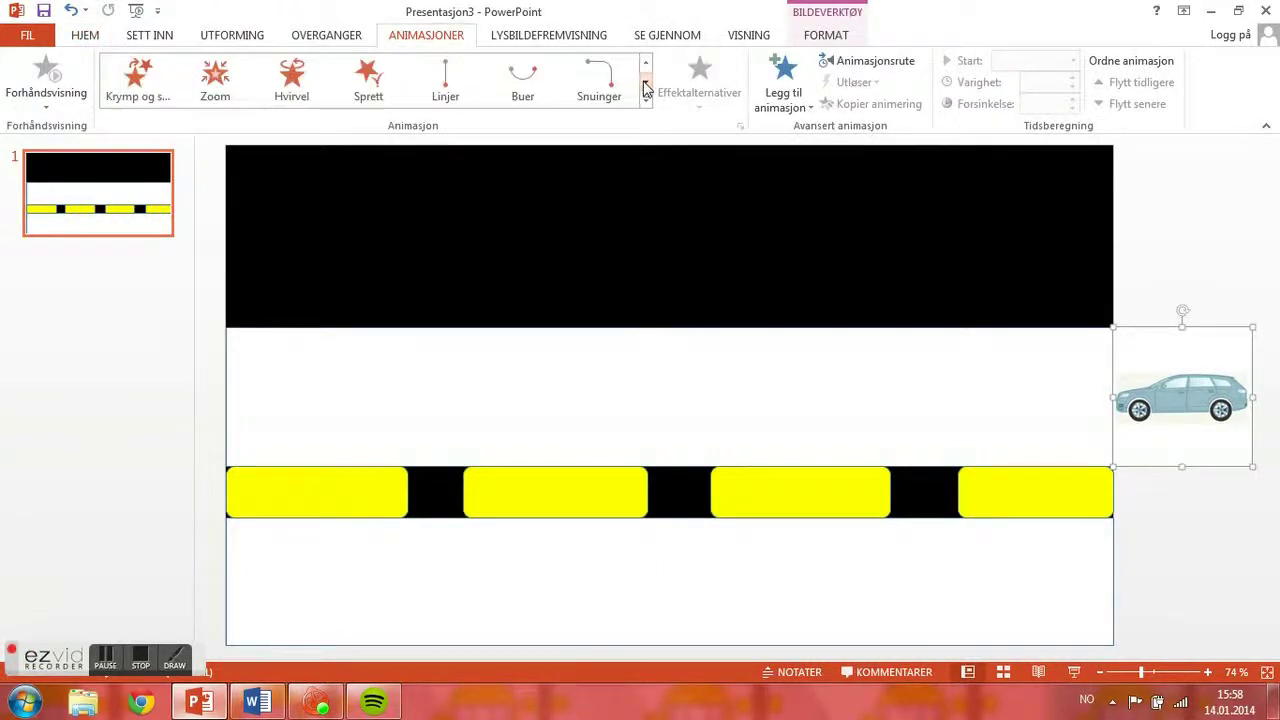
- Give the car a Lines motion path running horizontally left past the slide edge
{"action": "left_click", "coordinate": [450, 85]}
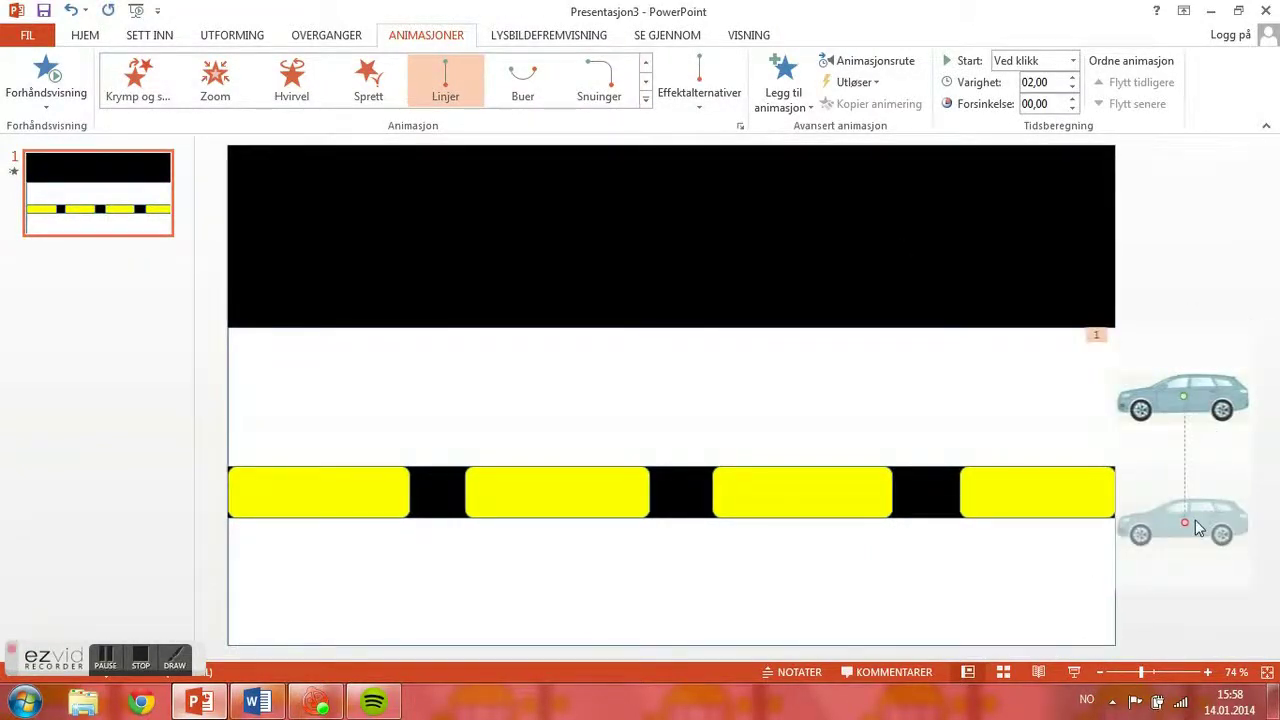
{"action": "mouse_move", "coordinate": [1198, 530]}
{"action": "left_mouse_down"}
{"action": "mouse_move", "coordinate": [571, 405]}
{"action": "mouse_move", "coordinate": [546, 417]}
{"action": "mouse_move", "coordinate": [151, 397]}
{"action": "mouse_move", "coordinate": [177, 403]}
{"action": "mouse_move", "coordinate": [168, 416]}
{"action": "mouse_move", "coordinate": [157, 406]}
{"action": "left_mouse_up"}
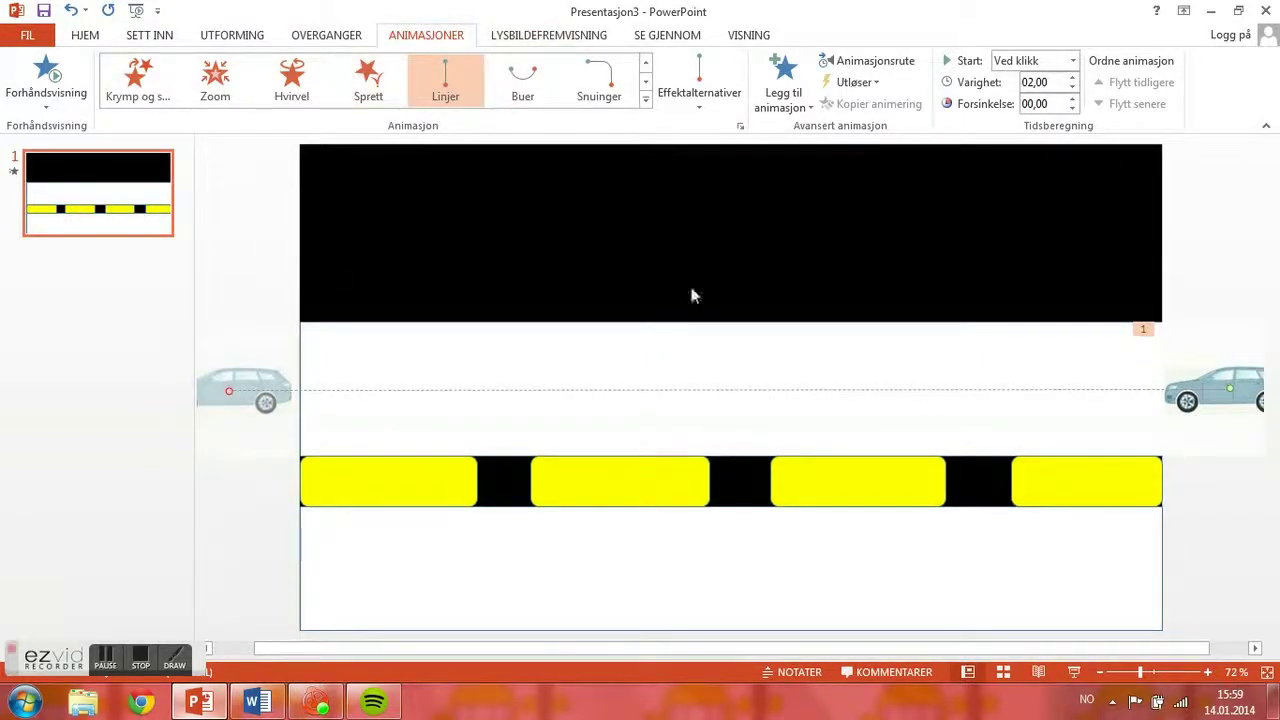
{"action": "left_click", "coordinate": [255, 229]}
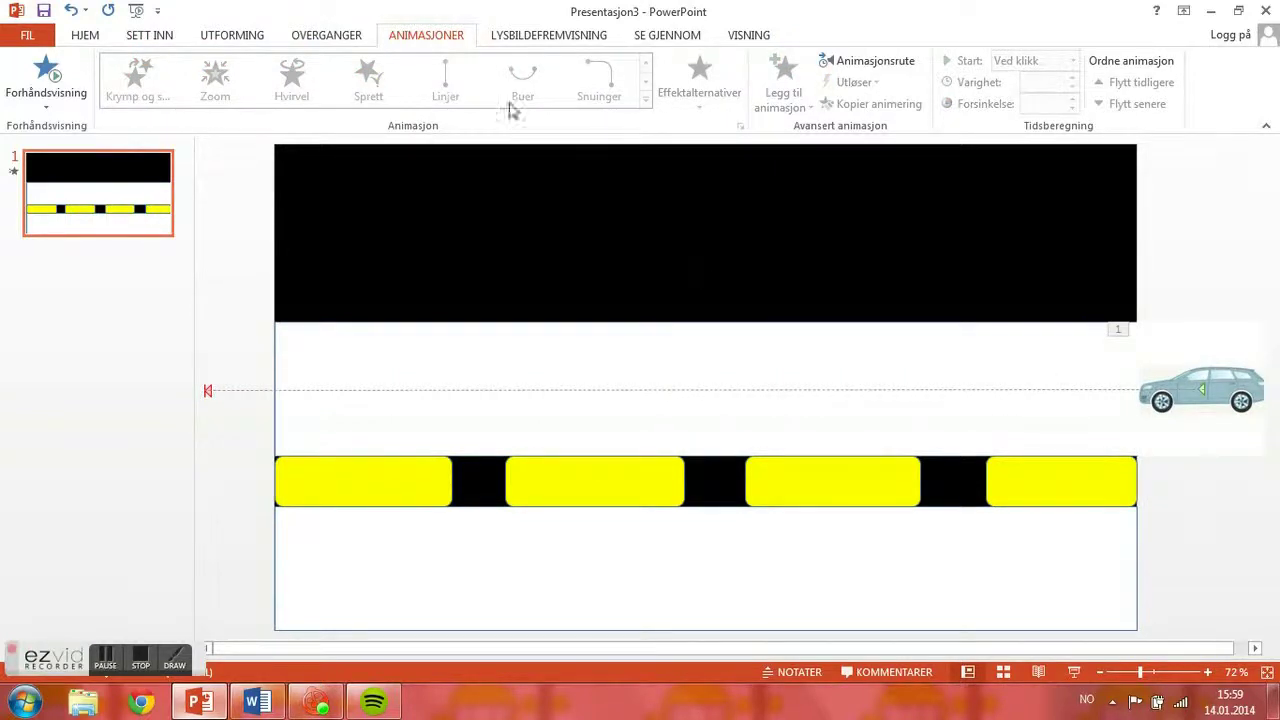
- Play the slideshow from the beginning, exit with Esc, and switch to Word
{"action": "left_click", "coordinate": [551, 38]}
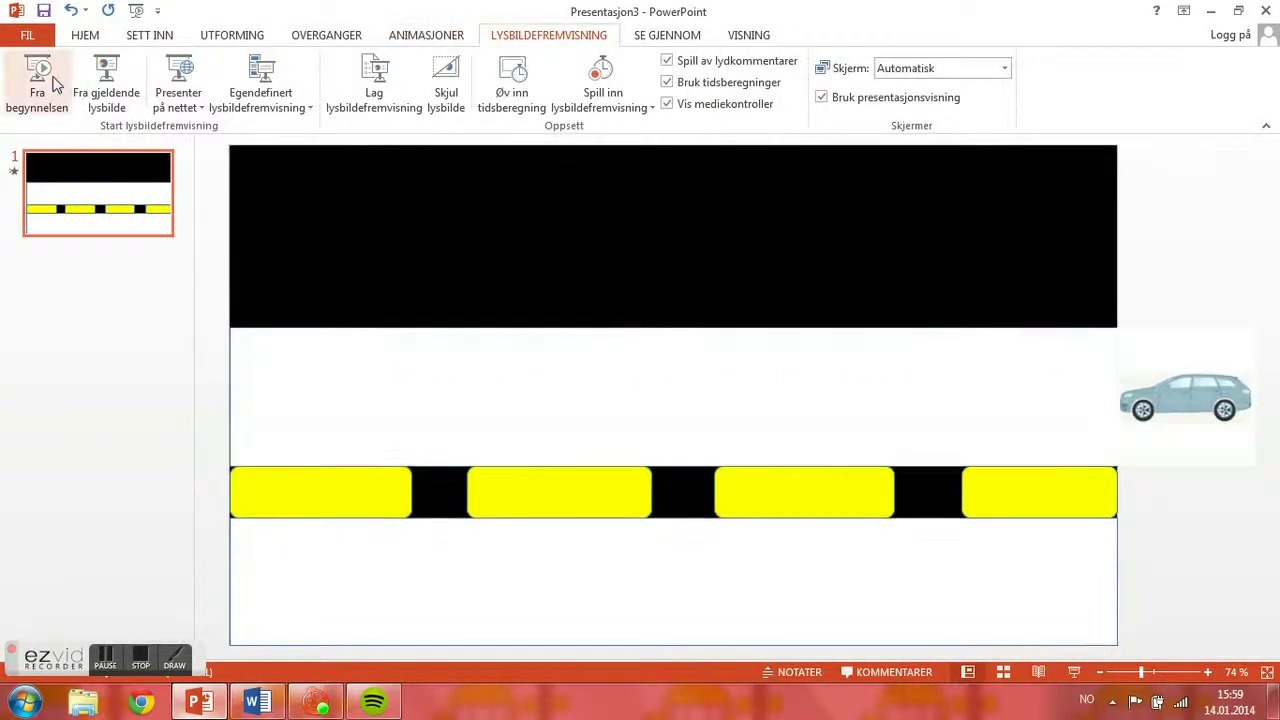
{"action": "left_click", "coordinate": [38, 80]}
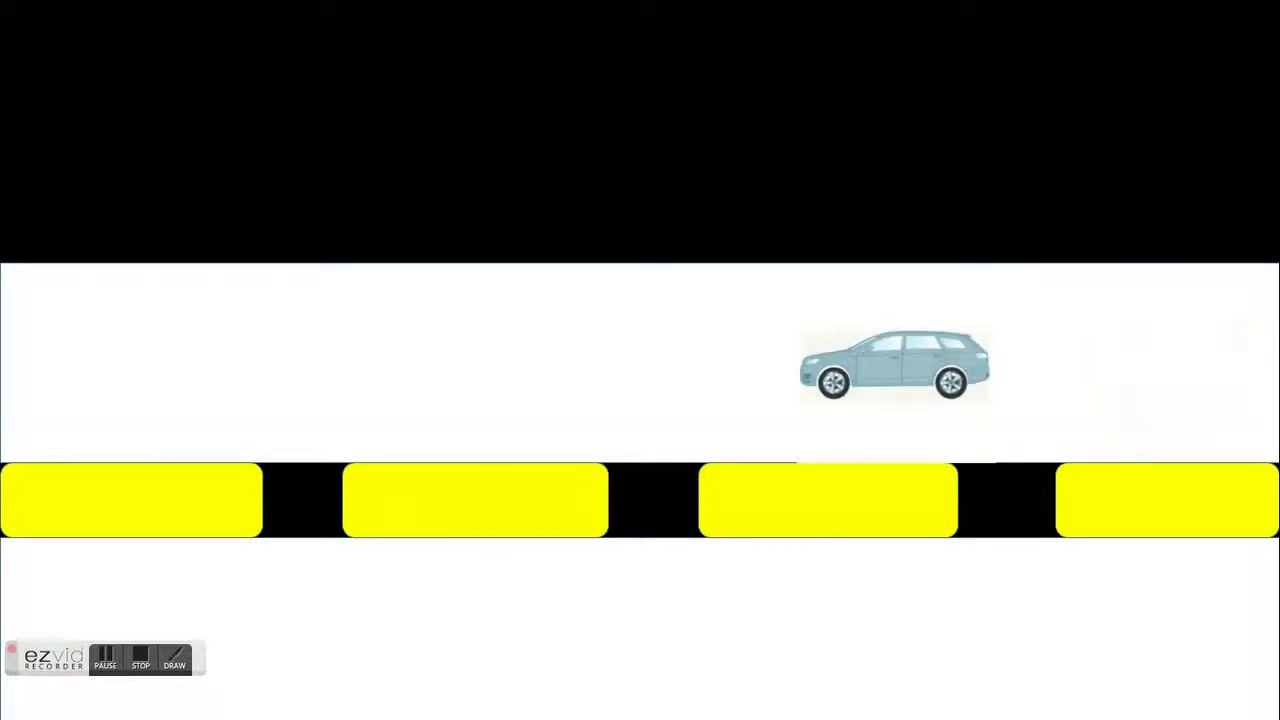
{"action": "key", "text": "Escape"}
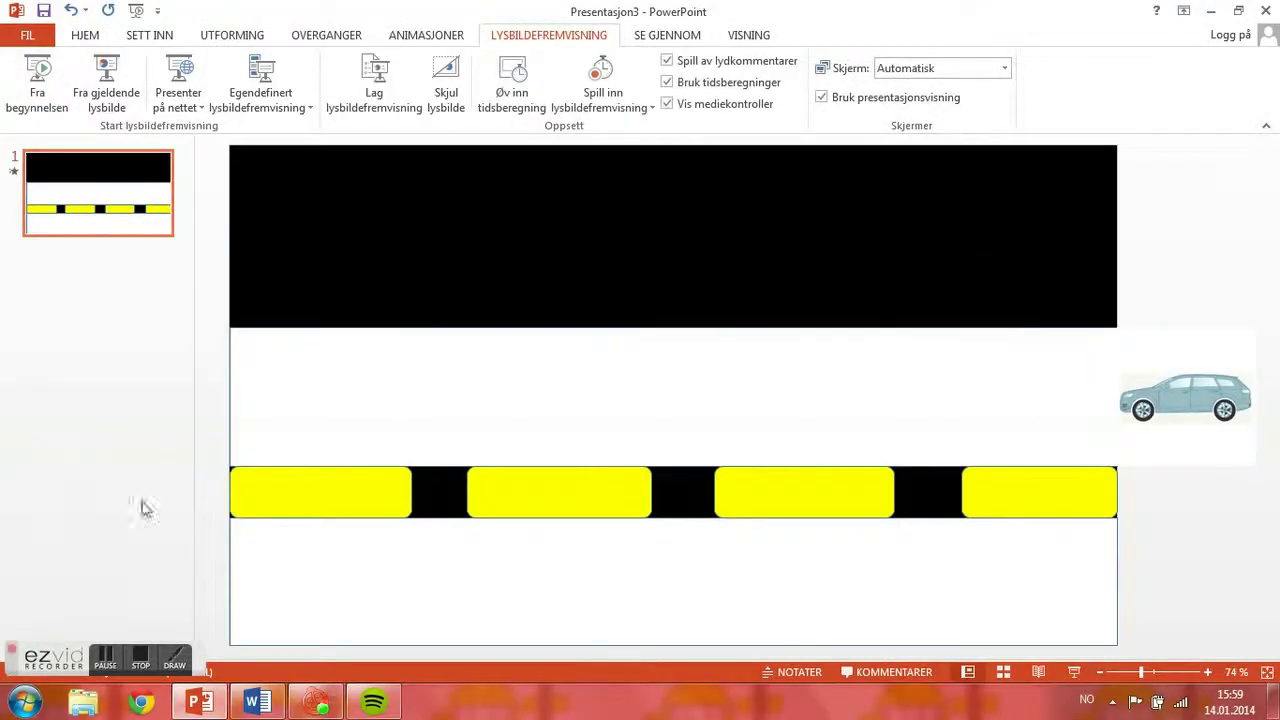
{"action": "left_click", "coordinate": [258, 703]}
- Type the note 'Kanskje bilen gikk … sette farten litt lengere ned:D', fixing the spelling of Kanskje
{"action": "type", "text": "K"}
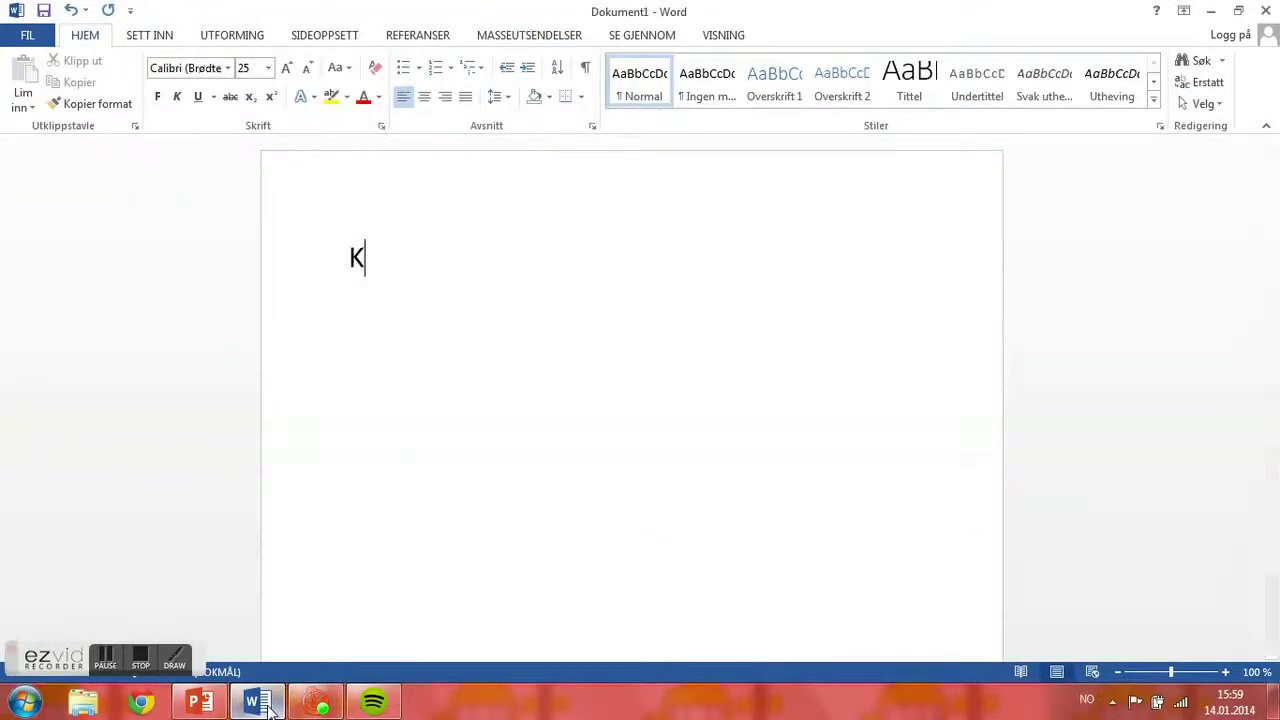
{"action": "type", "text": "ankje bilen gikk litt fort... La oss"}
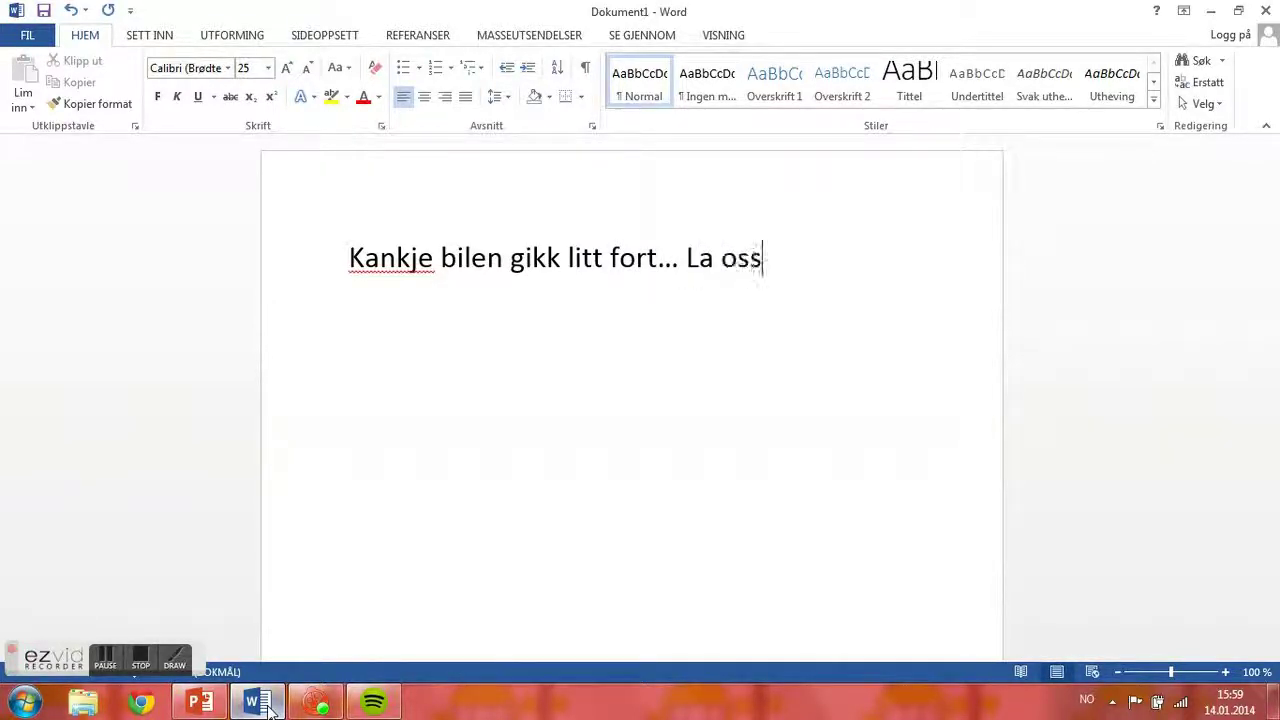
{"action": "type", "text": " sette fa"}
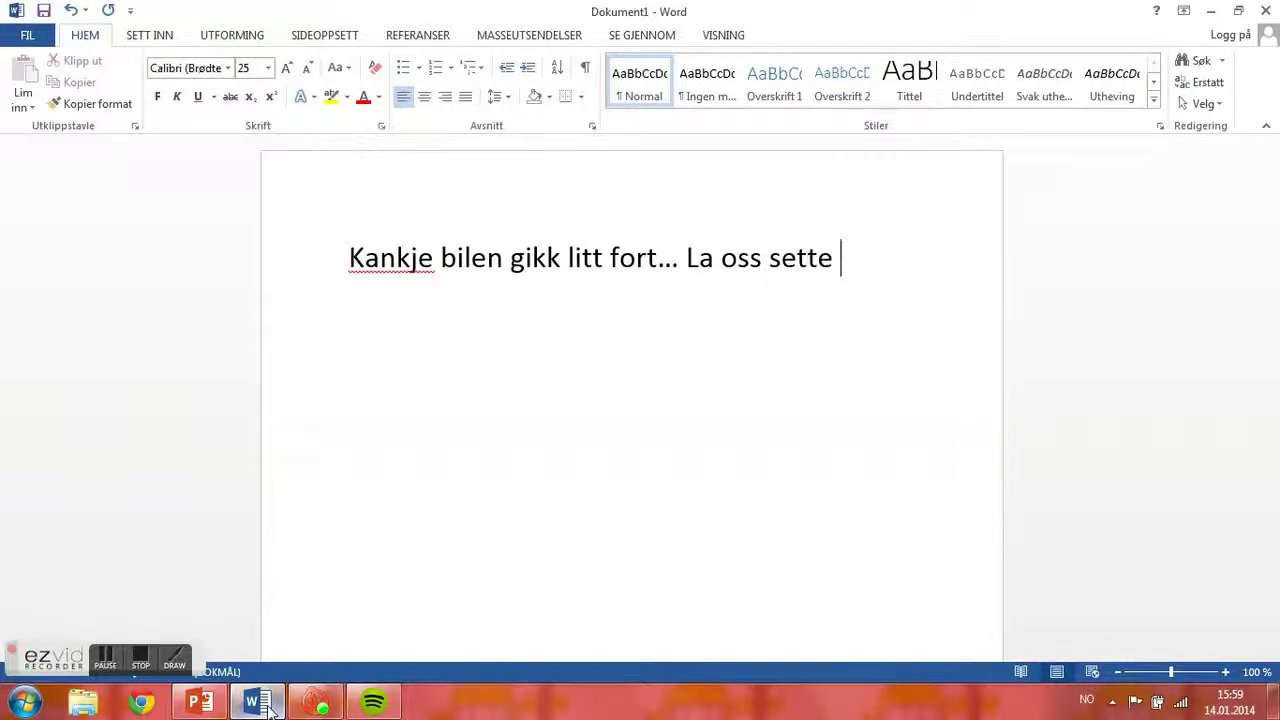
{"action": "type", "text": "rten litt"}
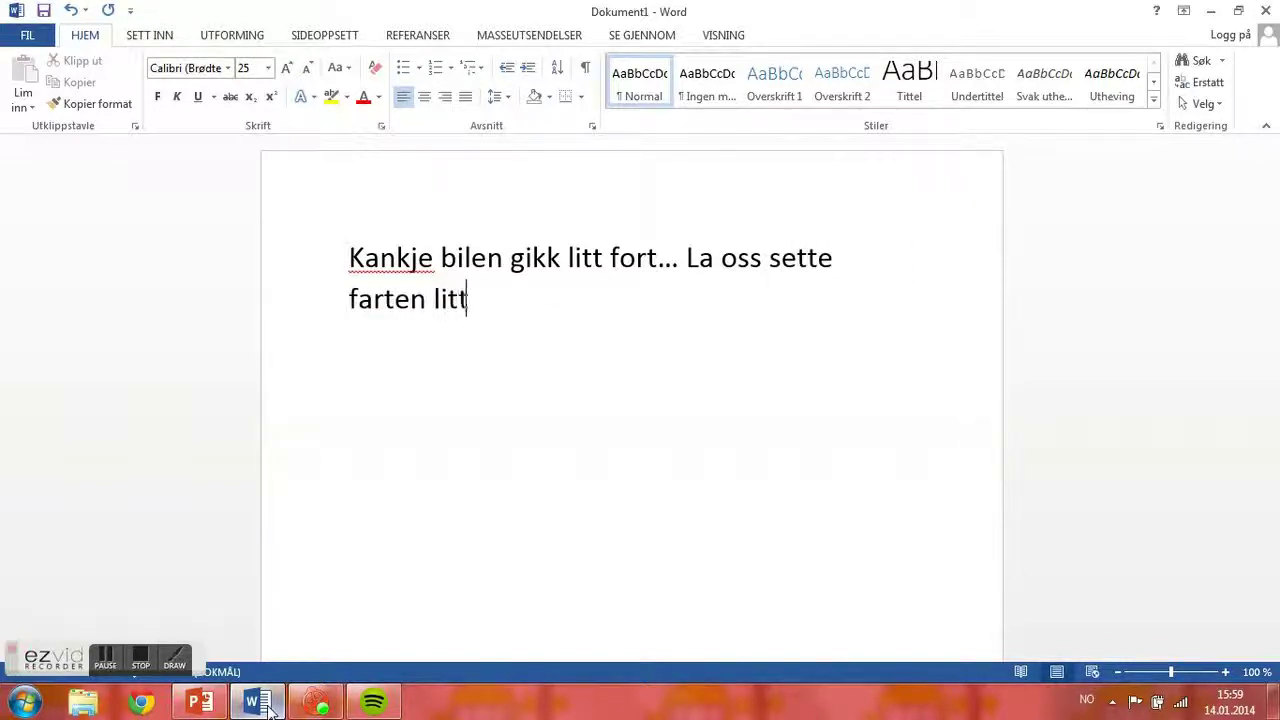
{"action": "type", "text": " lengere ned:"}
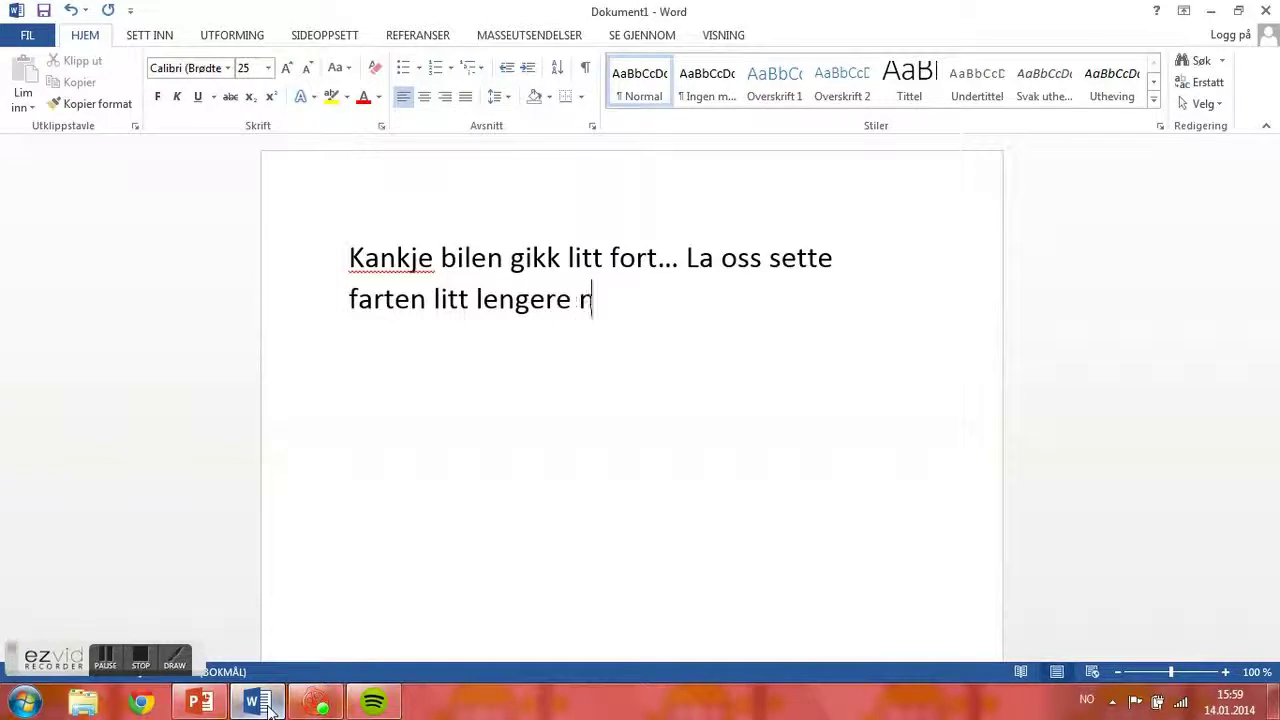
{"action": "type", "text": "D"}
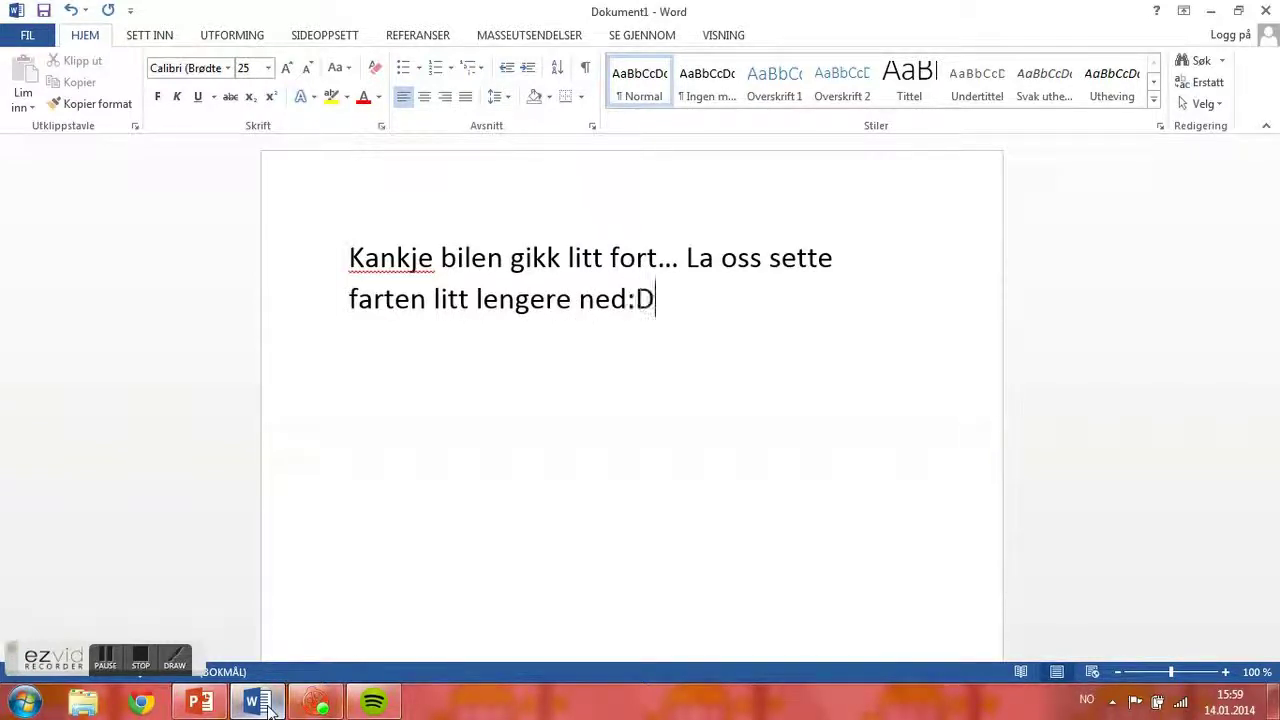
{"action": "left_click", "coordinate": [400, 262]}
{"action": "type", "text": "s"}
- Cut both lines of the note and return to PowerPoint
{"action": "mouse_move", "coordinate": [352, 262]}
{"action": "left_mouse_down"}
{"action": "mouse_move", "coordinate": [668, 262]}
{"action": "mouse_move", "coordinate": [838, 332]}
{"action": "left_mouse_up"}
{"action": "key", "text": "ctrl+x"}
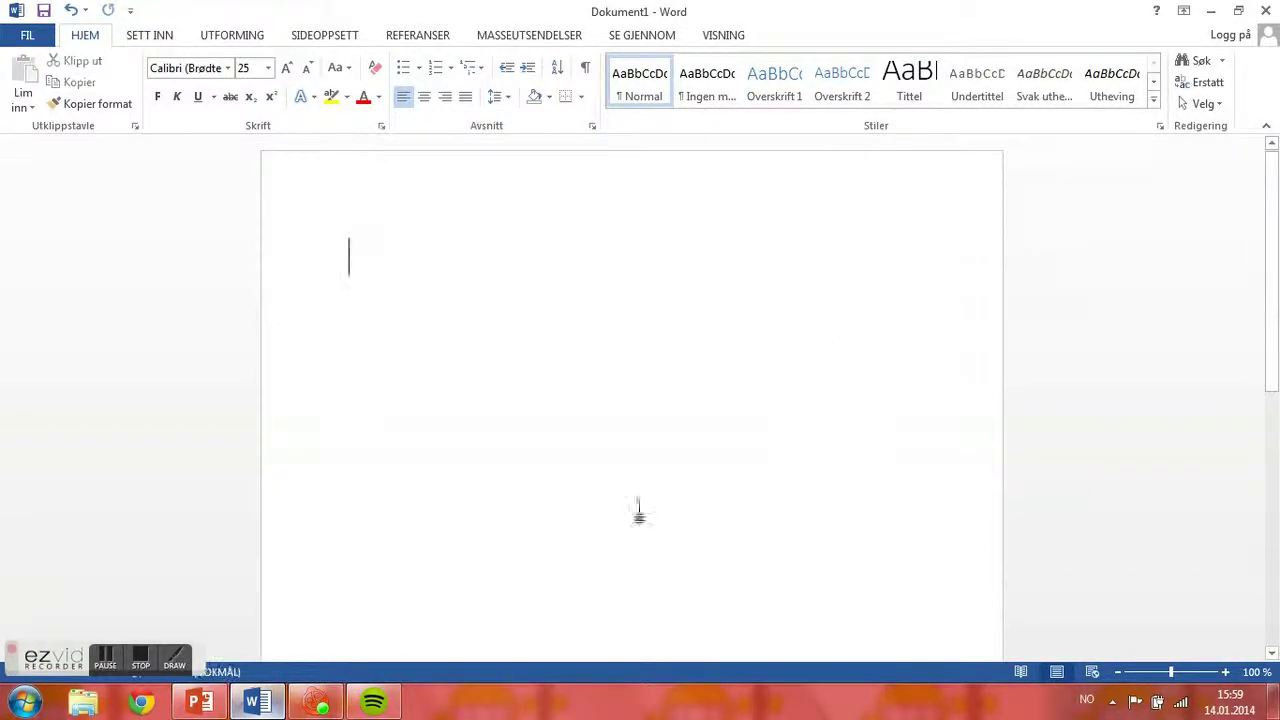
{"action": "left_click", "coordinate": [199, 702]}
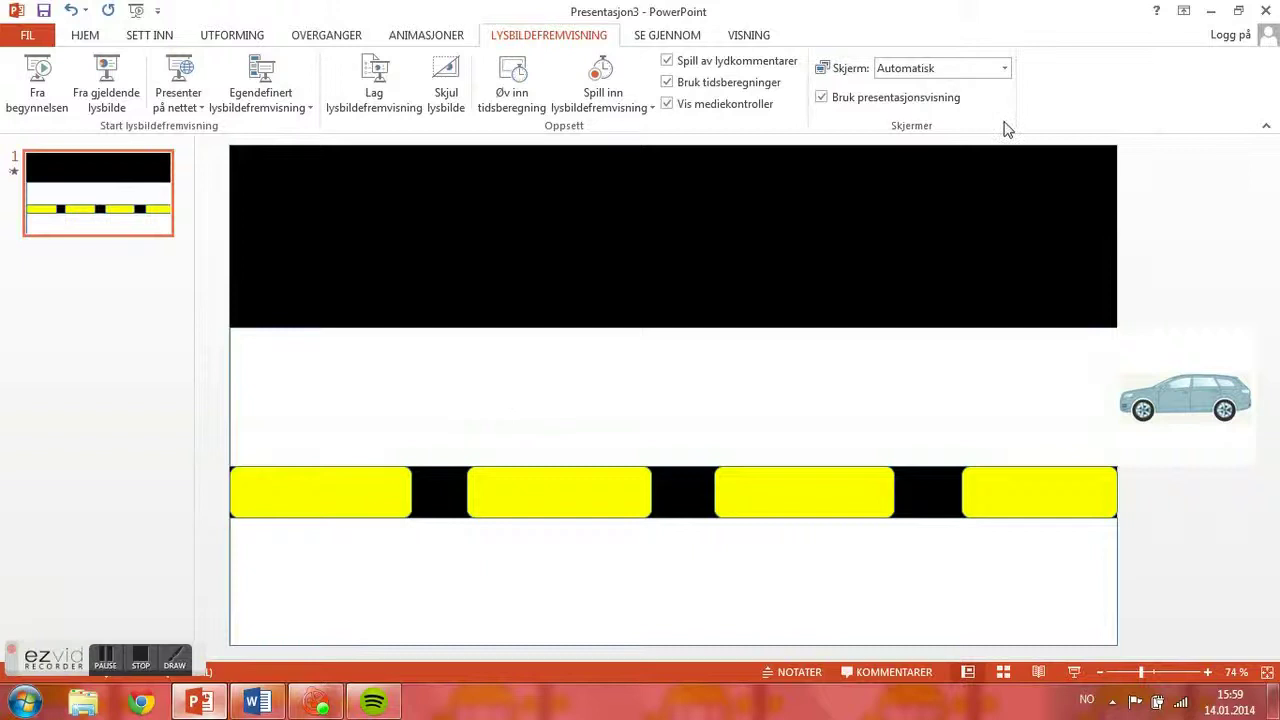
- Set the car animation's duration to 06,00 and delay to 00,75, then preview it
{"action": "left_click", "coordinate": [1176, 420]}
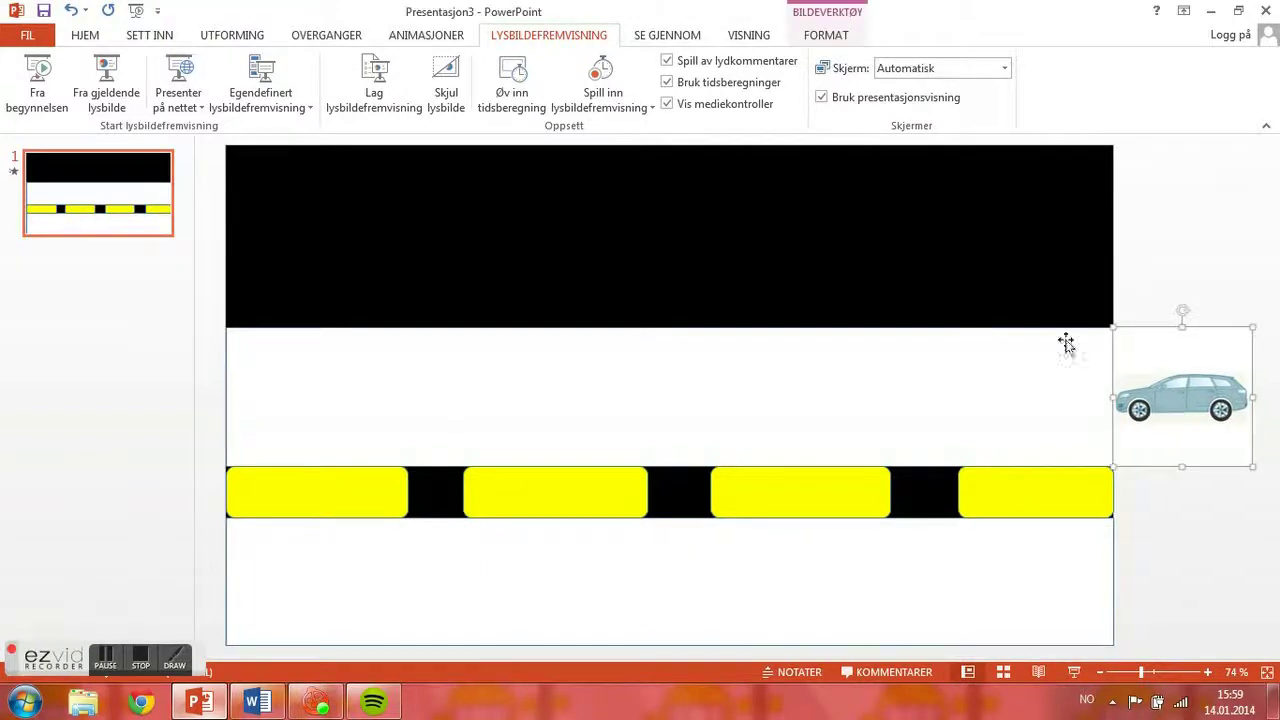
{"action": "left_click", "coordinate": [426, 35]}
{"action": "left_click", "coordinate": [1074, 79]}
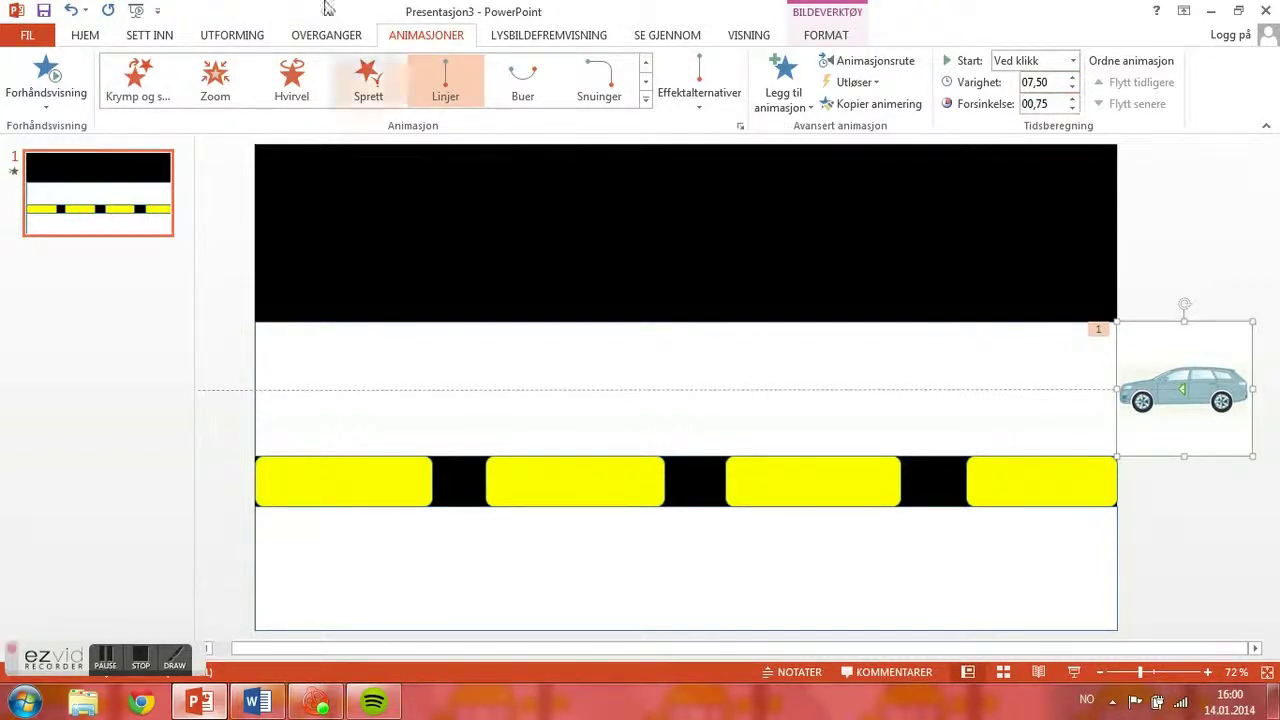
{"action": "left_click", "coordinate": [48, 72]}
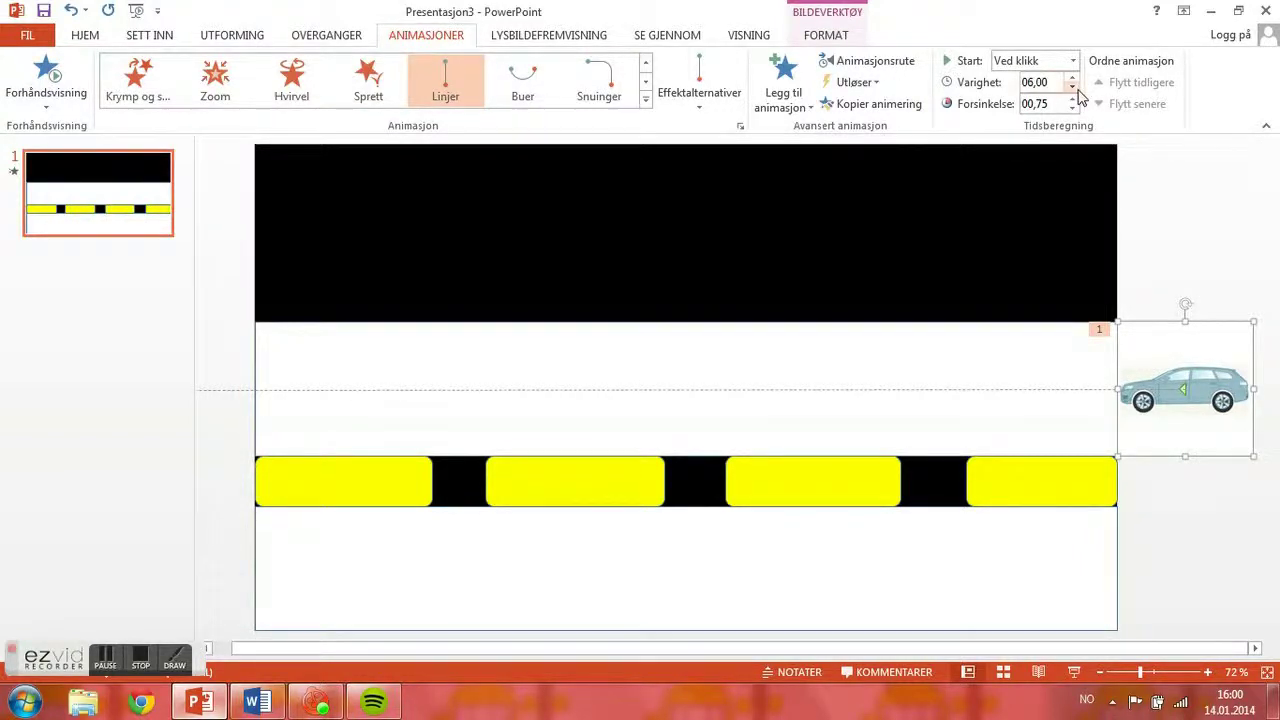
- Play the slideshow from the beginning to watch the slowed car, then exit with Esc
{"action": "left_click", "coordinate": [555, 36]}
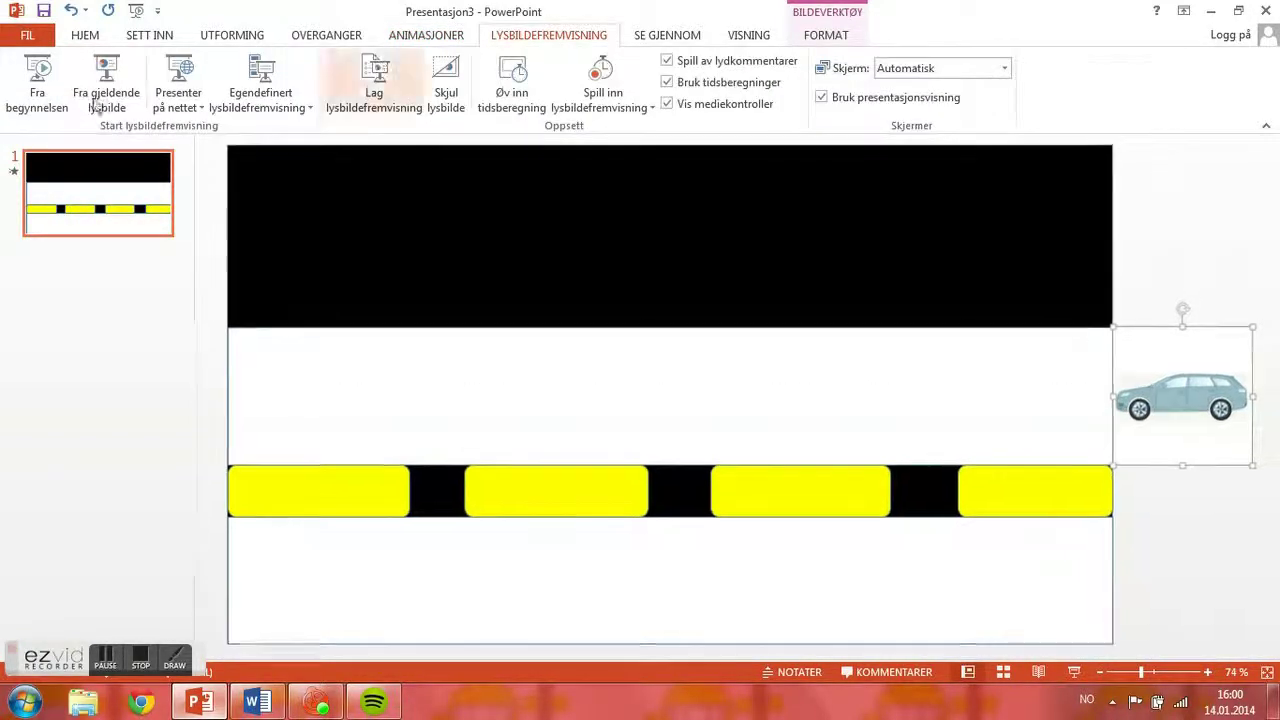
{"action": "left_click", "coordinate": [40, 90]}
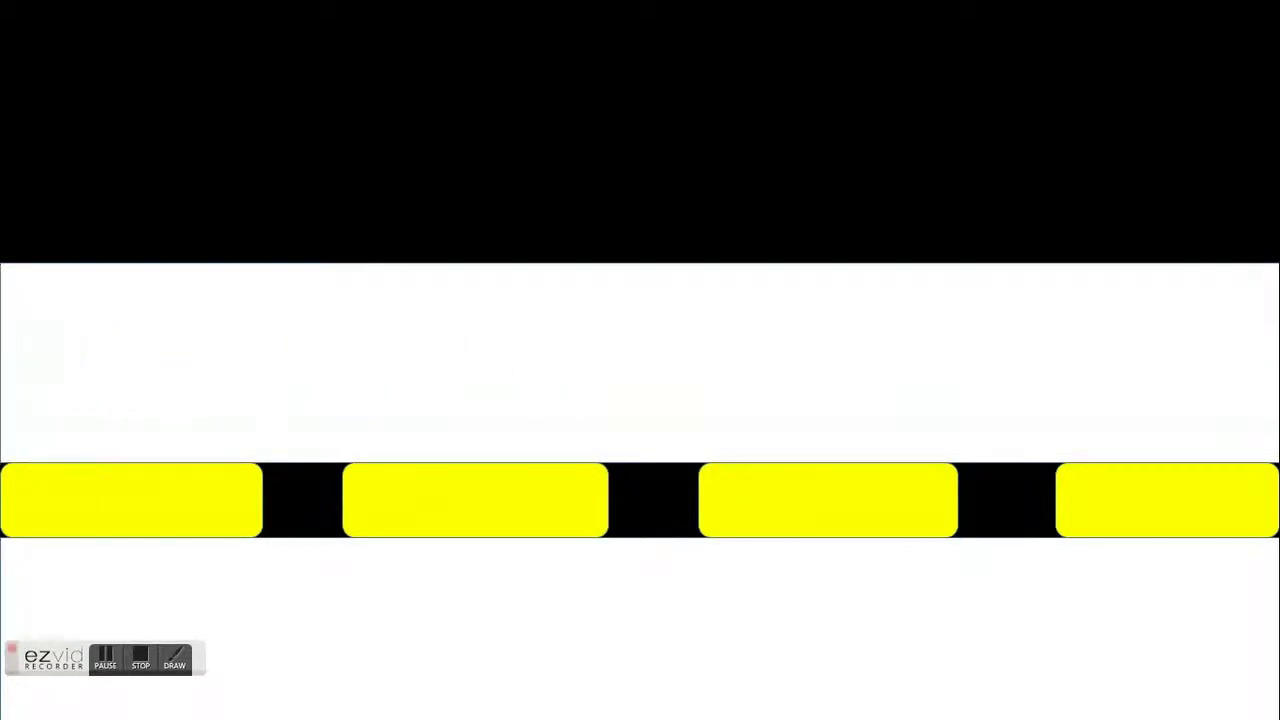
{"action": "key", "text": "Escape"}
- In Word, replace 'Det var vel bedre:D' with 'Takk for at du så videoen og håper du prøver dette selv:'
{"action": "left_click", "coordinate": [256, 703]}
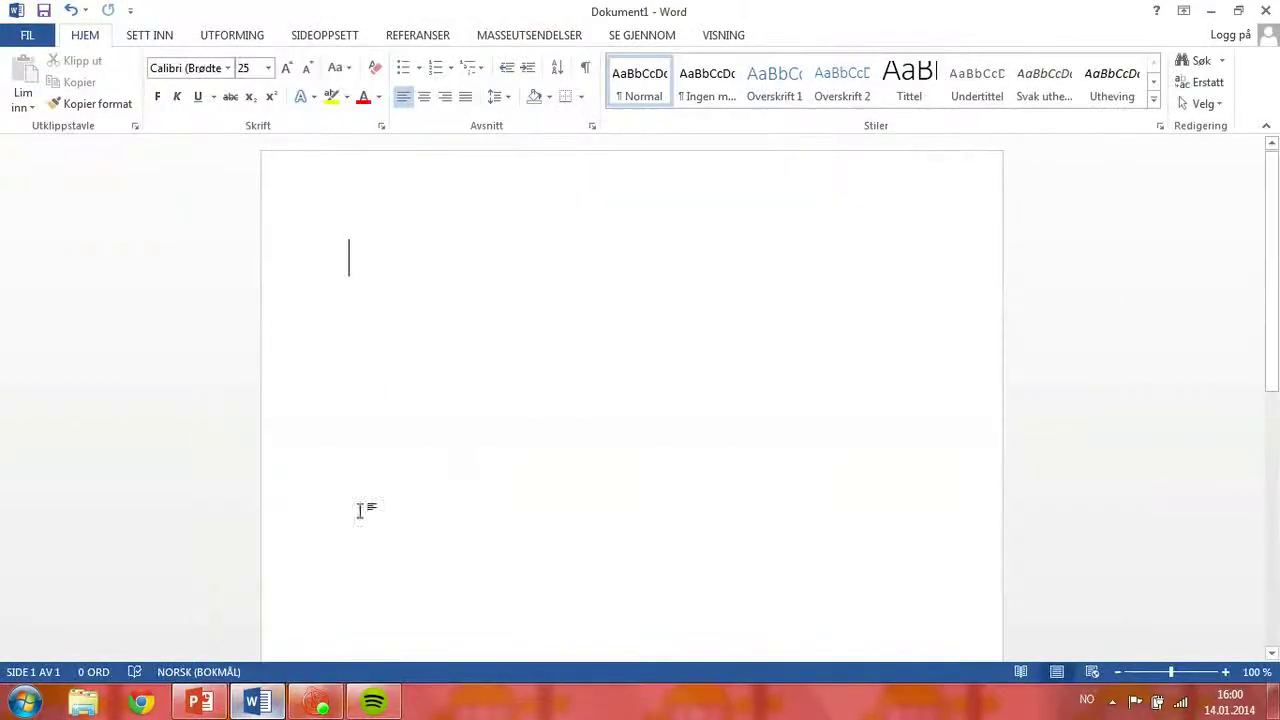
{"action": "type", "text": "Det var vel bedre:"}
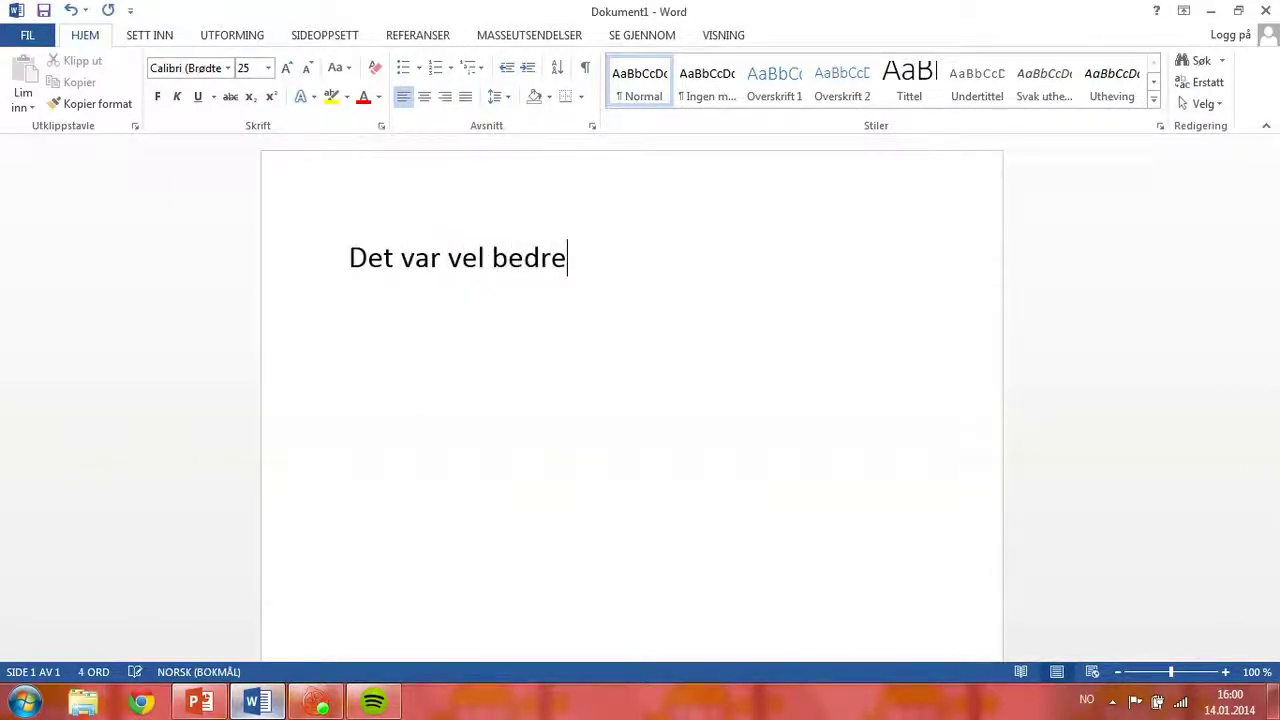
{"action": "type", "text": "D"}
{"action": "left_click", "coordinate": [350, 260]}
{"action": "left_click", "coordinate": [791, 274], "text": "shift"}
{"action": "key", "text": "BackSpace"}
{"action": "type", "text": "Takk for at du så"}
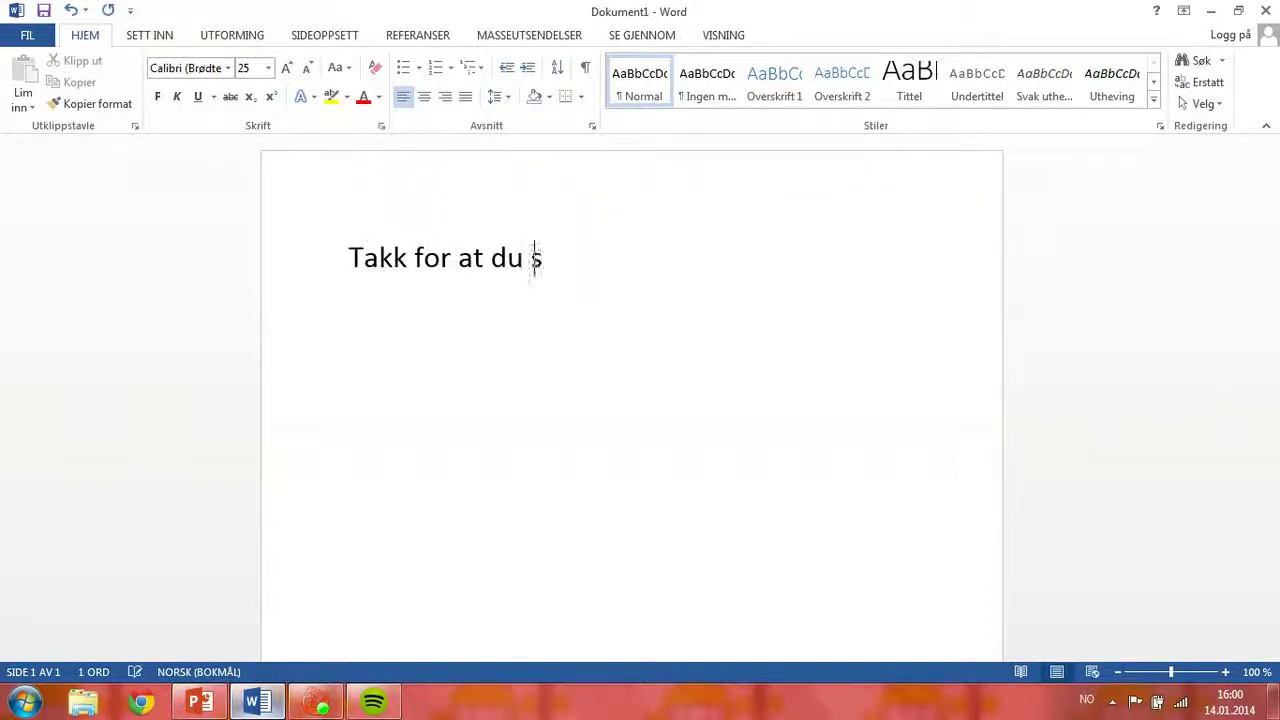
{"action": "type", "text": " videoen og håper du prøver dette se"}
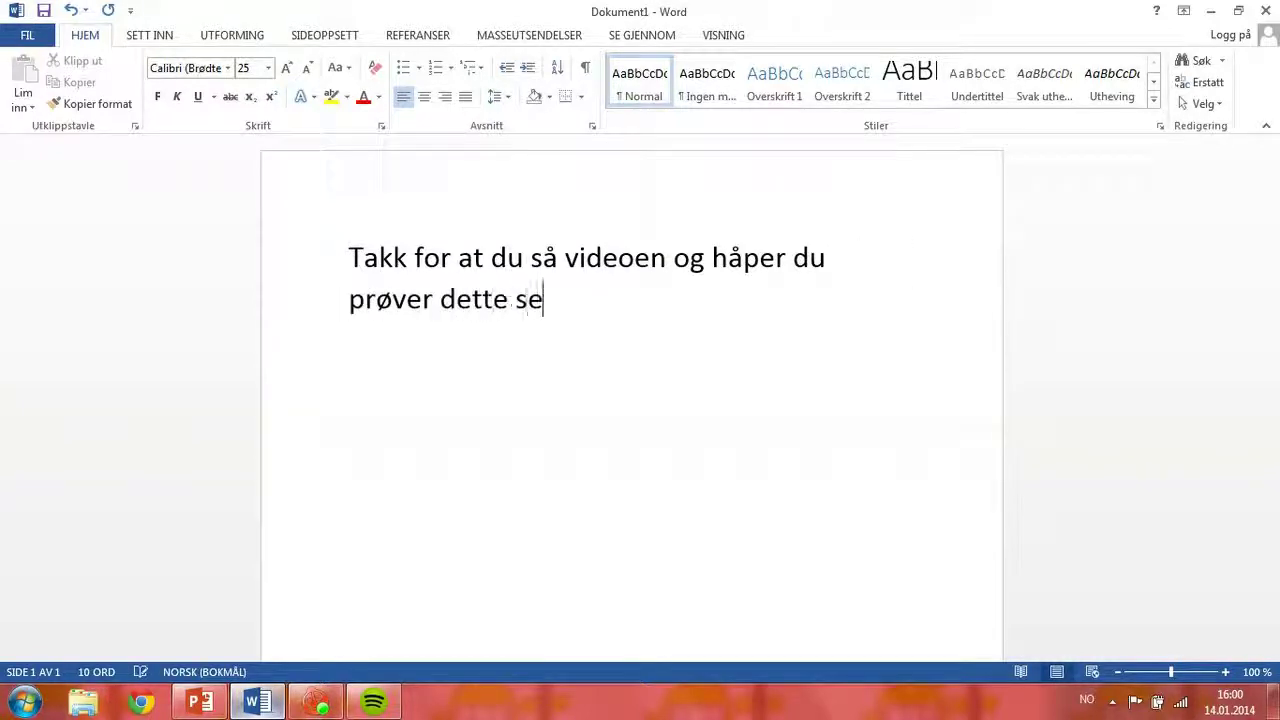